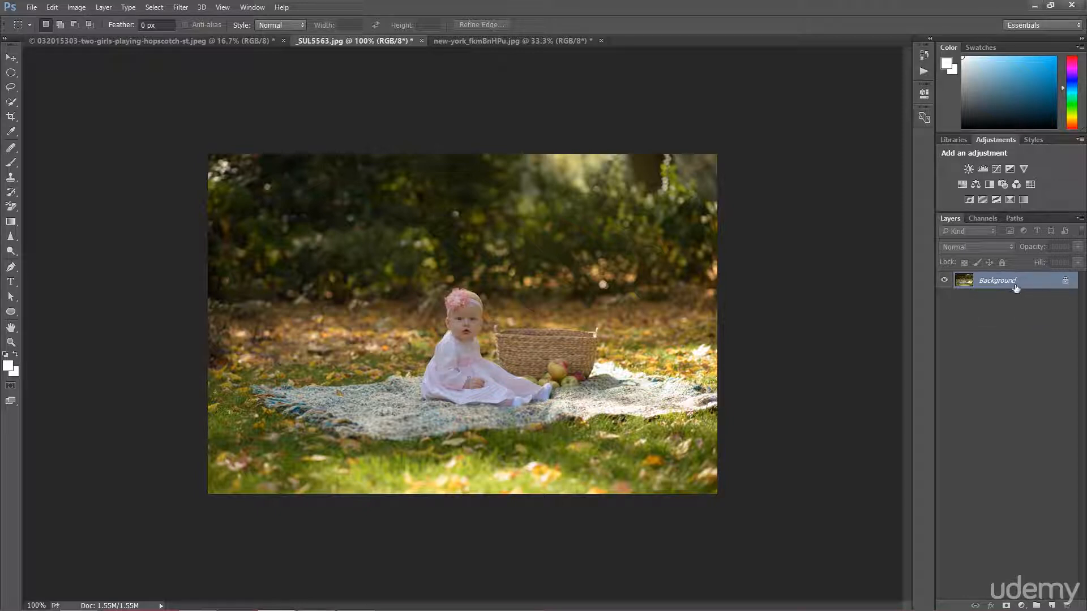
Duplicate the Background layer and start a Field Blur from the Blur Gallery on the copy
{"action": "key", "text": "ctrl+j"}
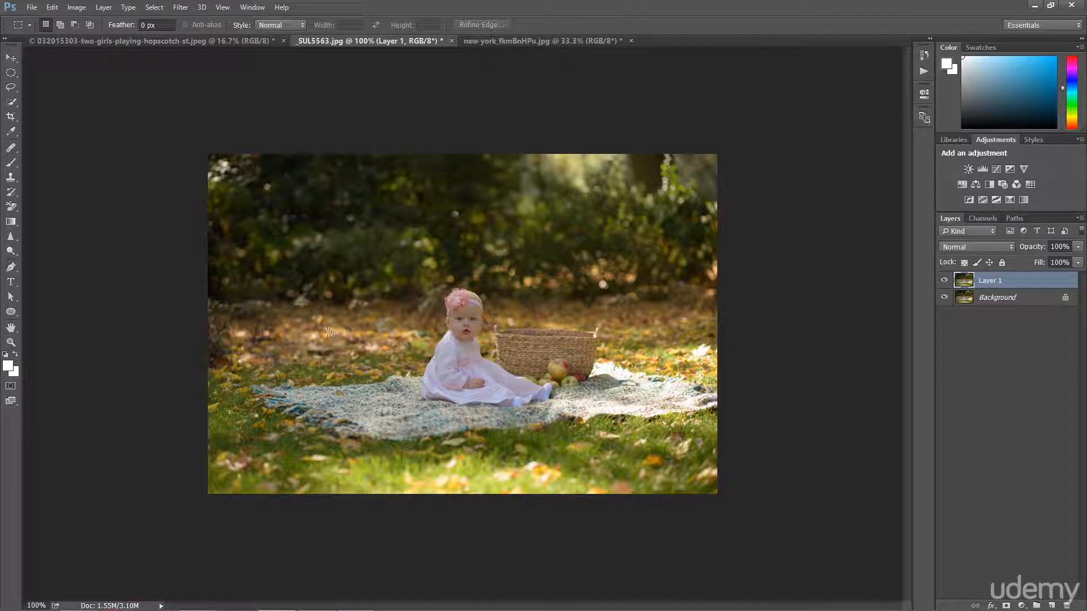
{"action": "left_click", "coordinate": [184, 11]}
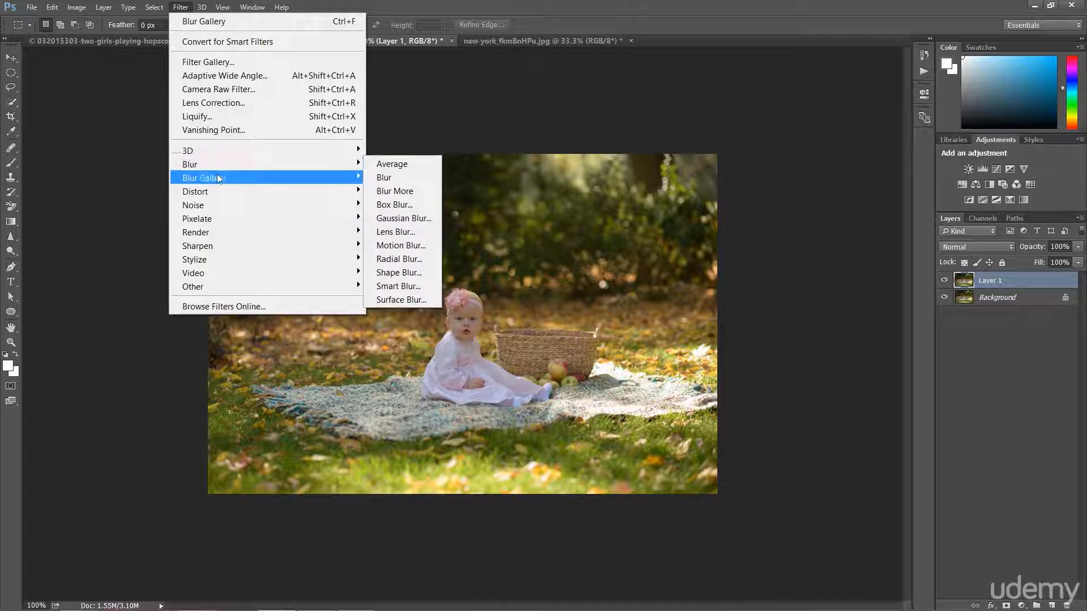
{"action": "mouse_move", "coordinate": [219, 177]}
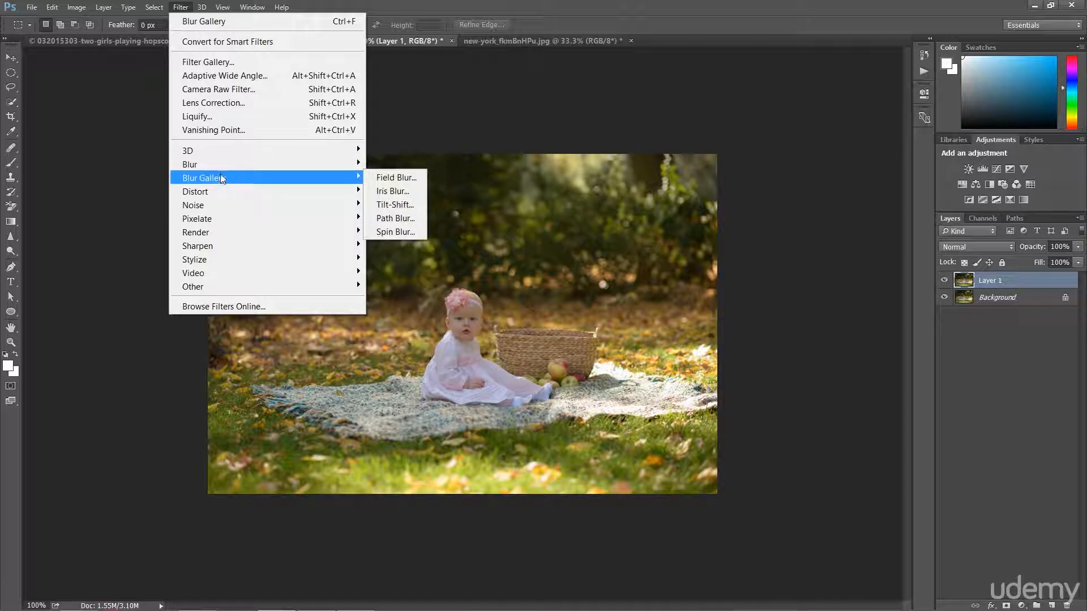
{"action": "left_click", "coordinate": [387, 178]}
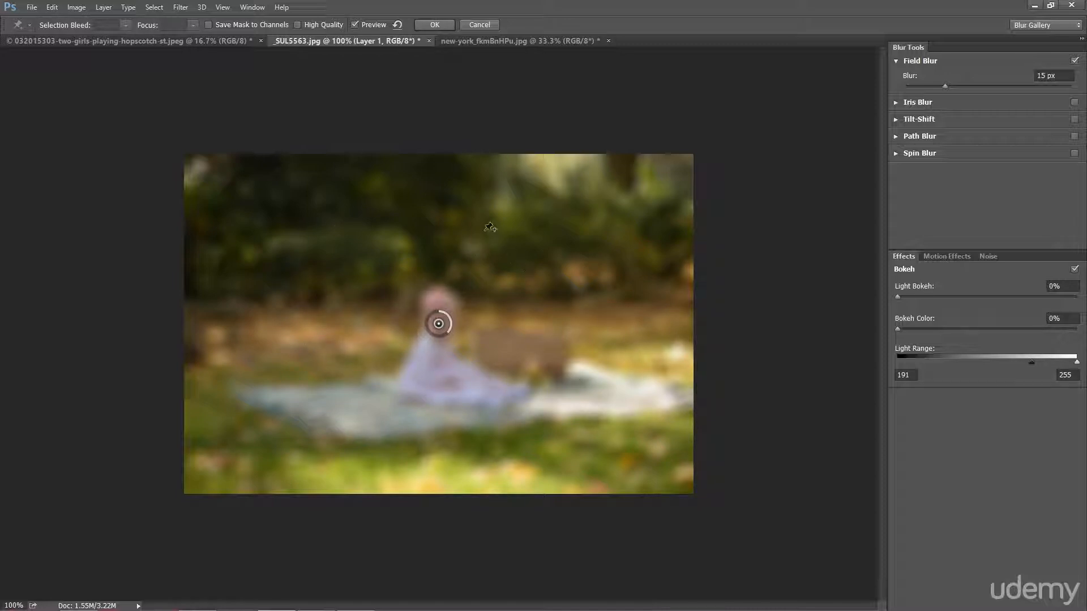
Try a stronger and a weaker Field Blur on the photo and switch Field Blur off
{"action": "left_click", "coordinate": [963, 86]}
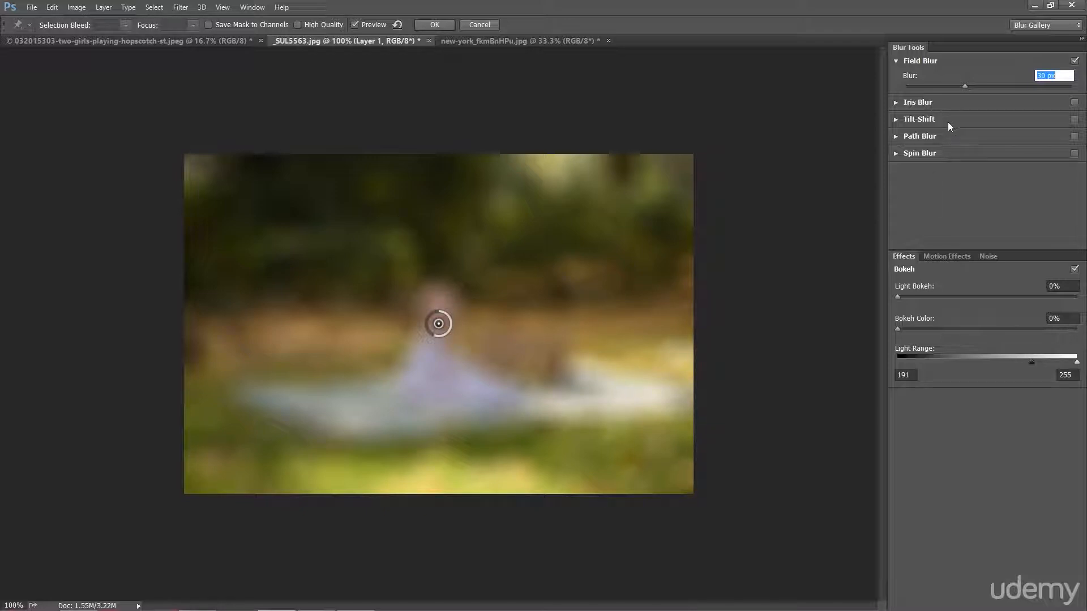
{"action": "left_click", "coordinate": [931, 86]}
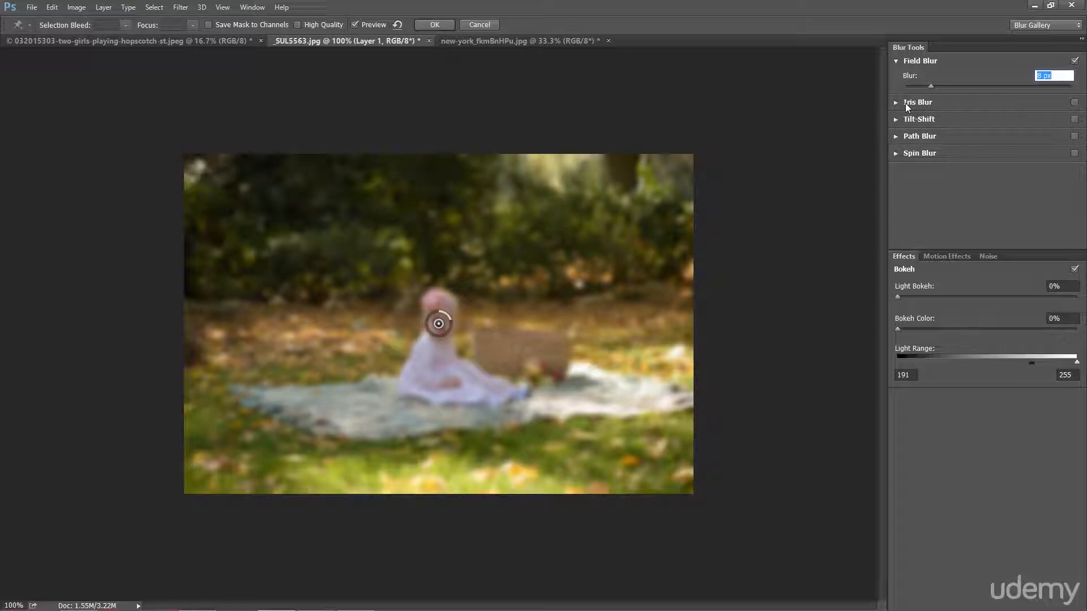
{"action": "left_click", "coordinate": [1074, 62]}
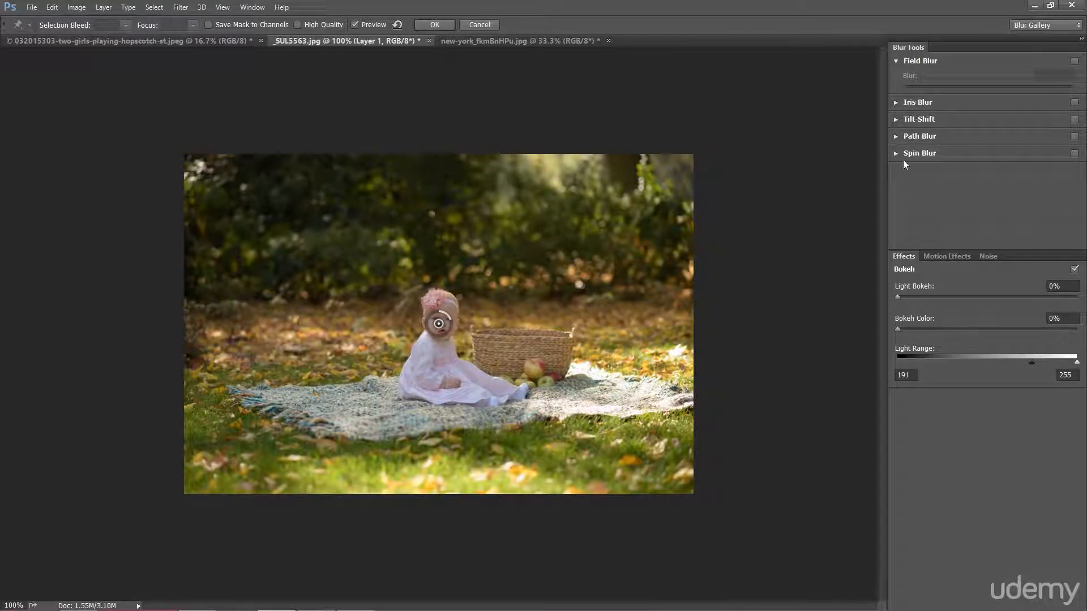
Apply a Path Blur at 116% speed along a straight horizontal path stretched across the baby and the basket
{"action": "left_click", "coordinate": [895, 135]}
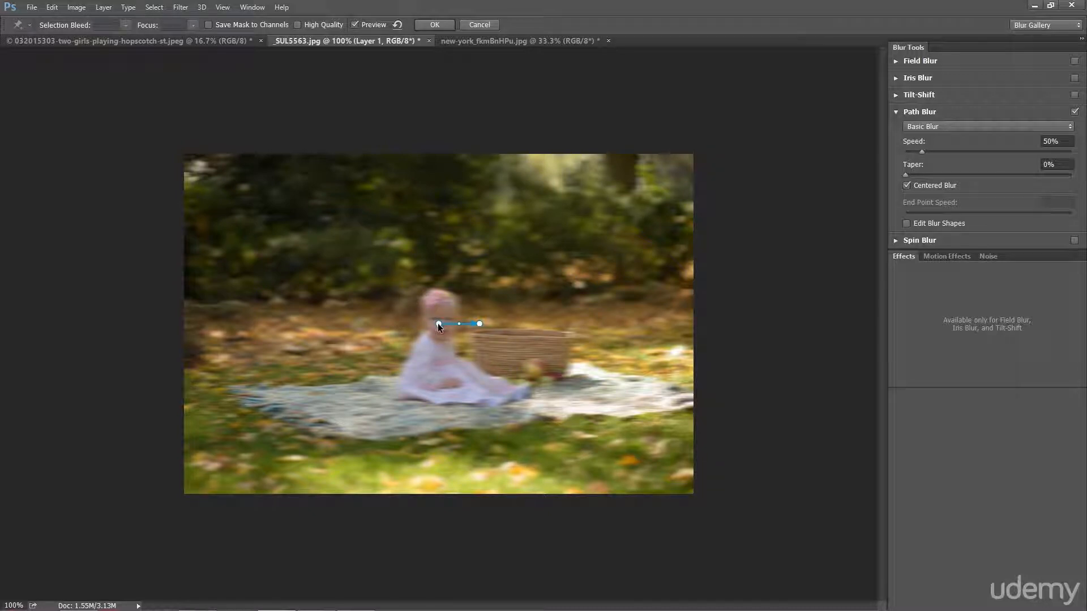
{"action": "left_click_drag", "start_coordinate": [438, 324], "coordinate": [324, 324]}
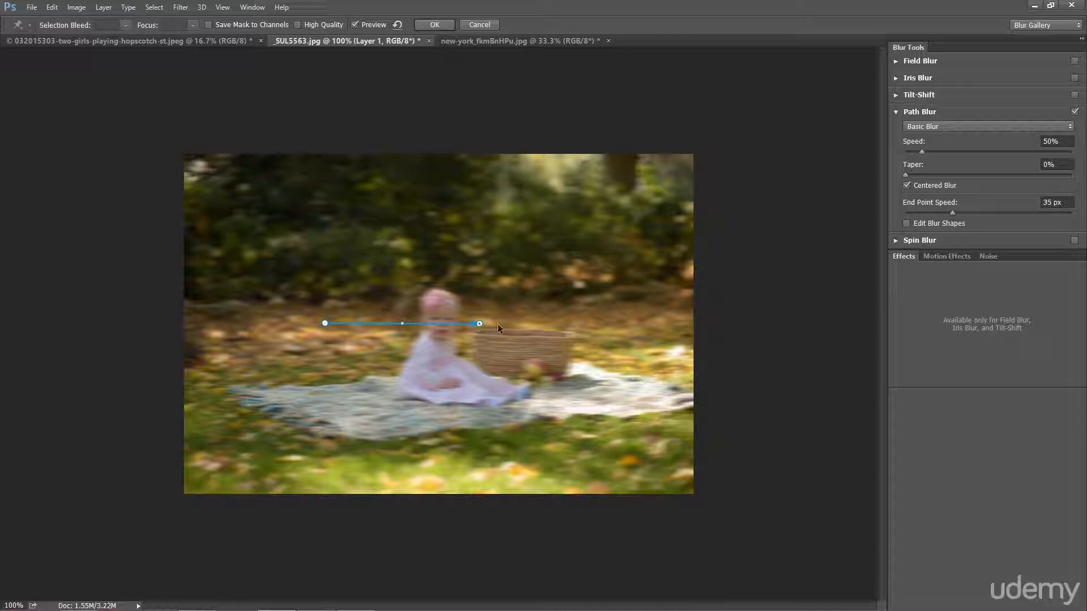
{"action": "left_click_drag", "start_coordinate": [481, 324], "coordinate": [572, 320]}
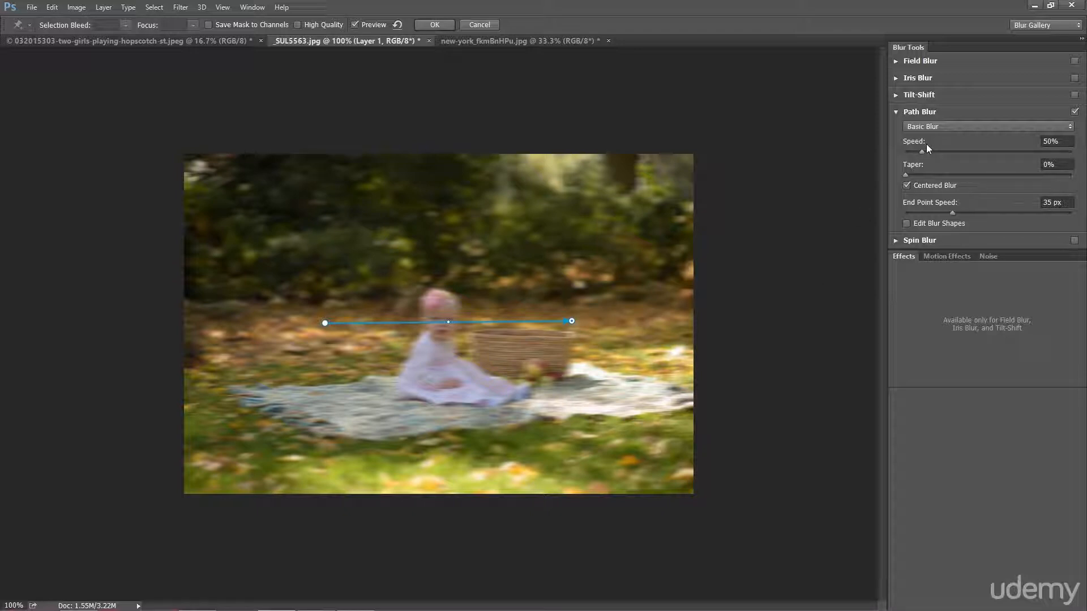
{"action": "left_click", "coordinate": [982, 153]}
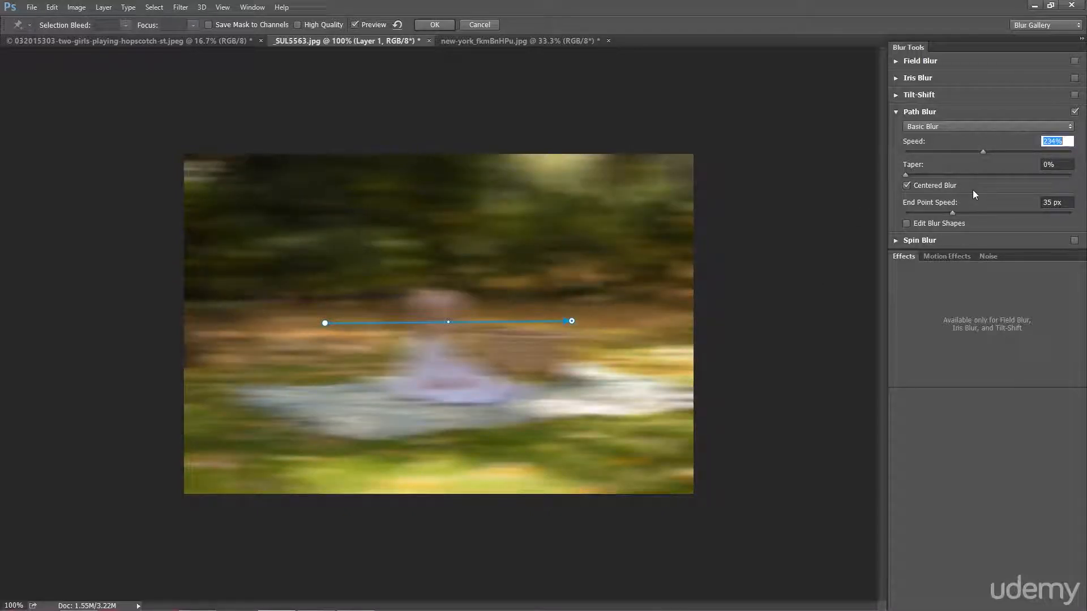
{"action": "left_click", "coordinate": [1024, 152]}
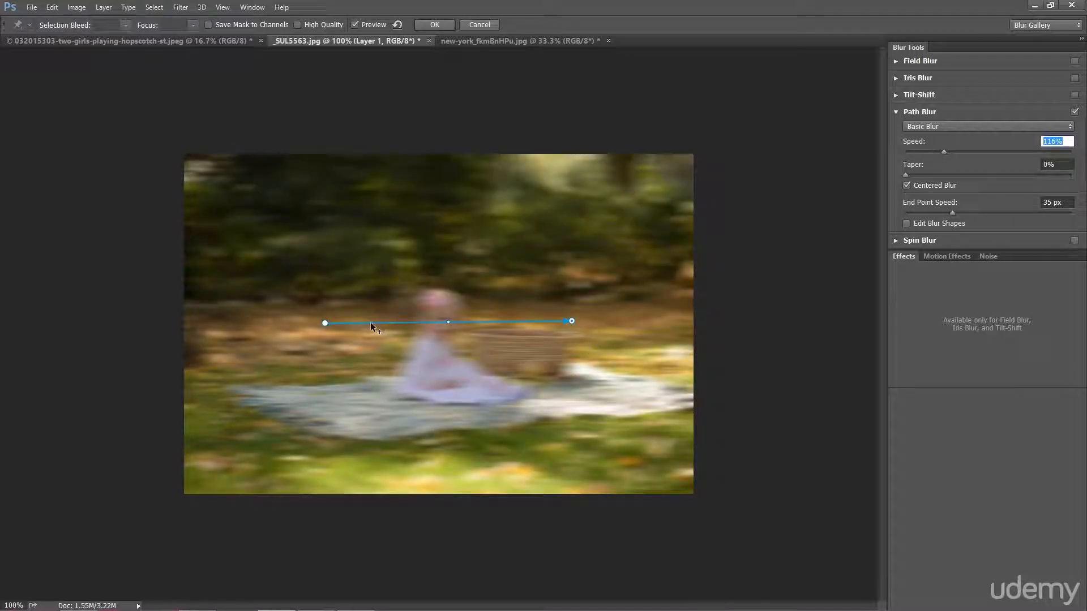
Bend the blur path into a wave with two dips and a central peak, and switch Path Blur off
{"action": "left_click_drag", "start_coordinate": [368, 323], "coordinate": [372, 370]}
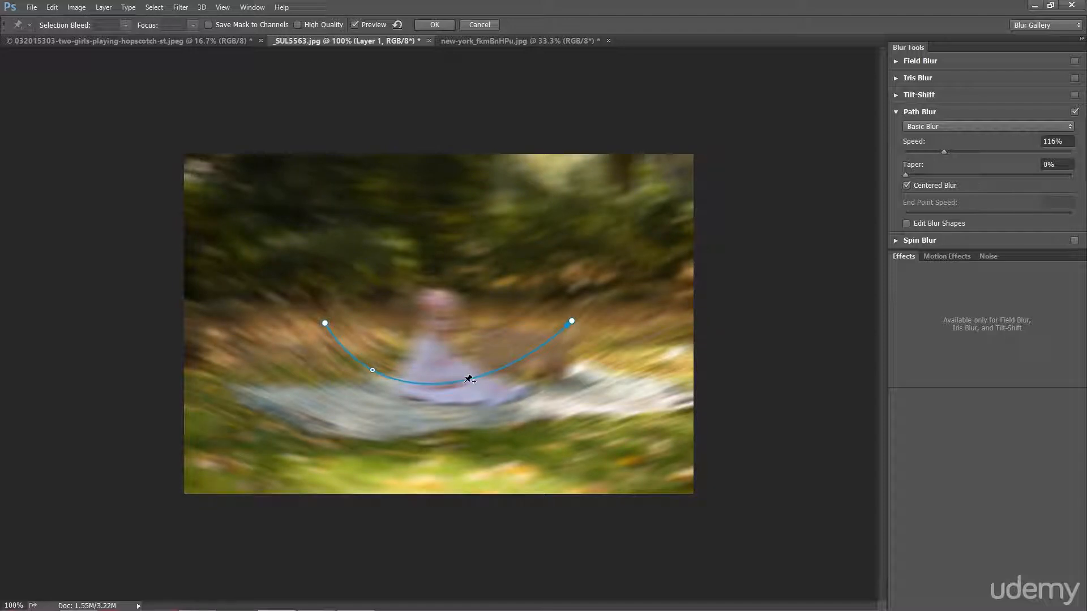
{"action": "left_click_drag", "start_coordinate": [467, 376], "coordinate": [497, 369]}
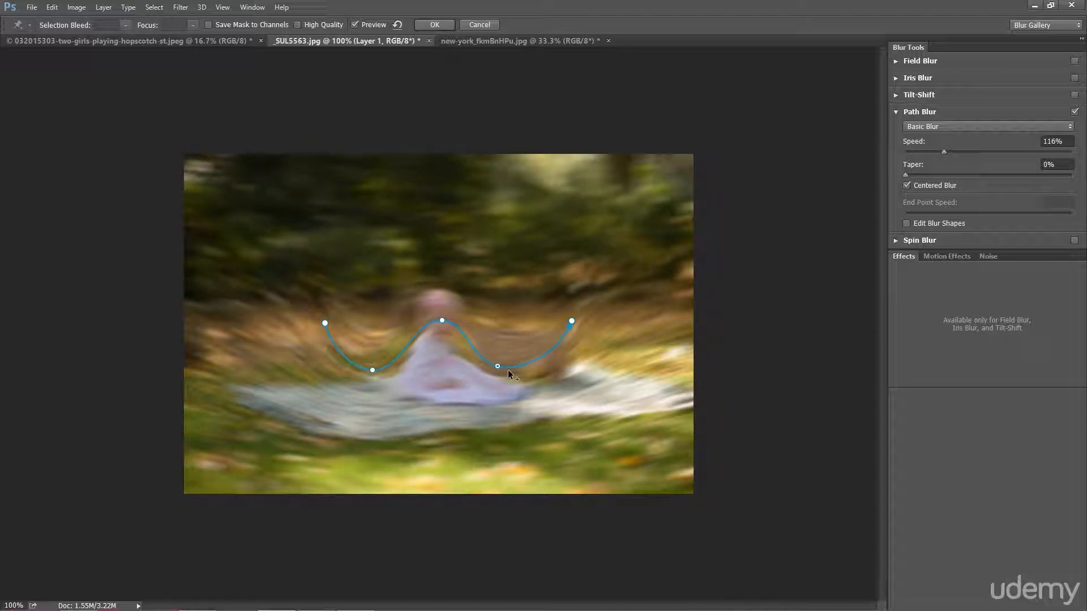
{"action": "left_click", "coordinate": [1075, 111]}
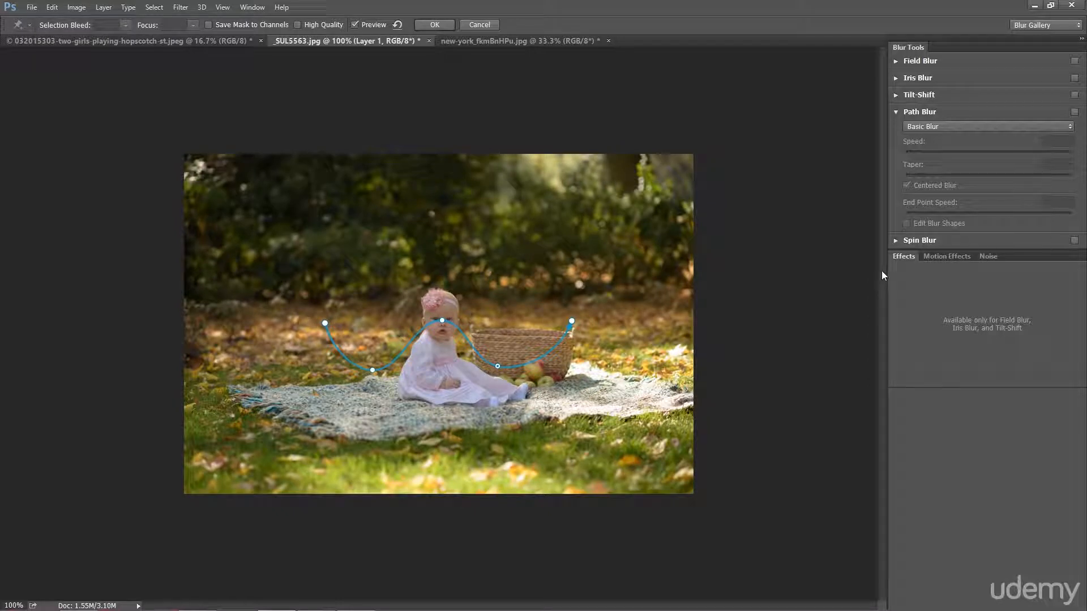
Enable Spin Blur and enlarge its area into a wide ellipse around the baby and the basket
{"action": "left_click", "coordinate": [896, 240]}
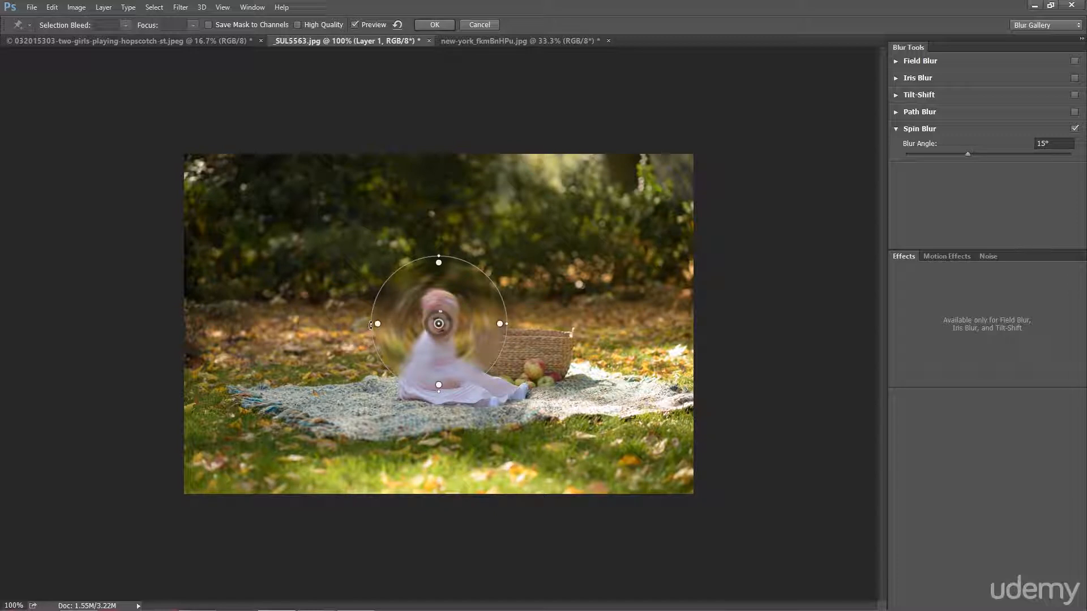
{"action": "left_click_drag", "start_coordinate": [370, 323], "coordinate": [255, 324]}
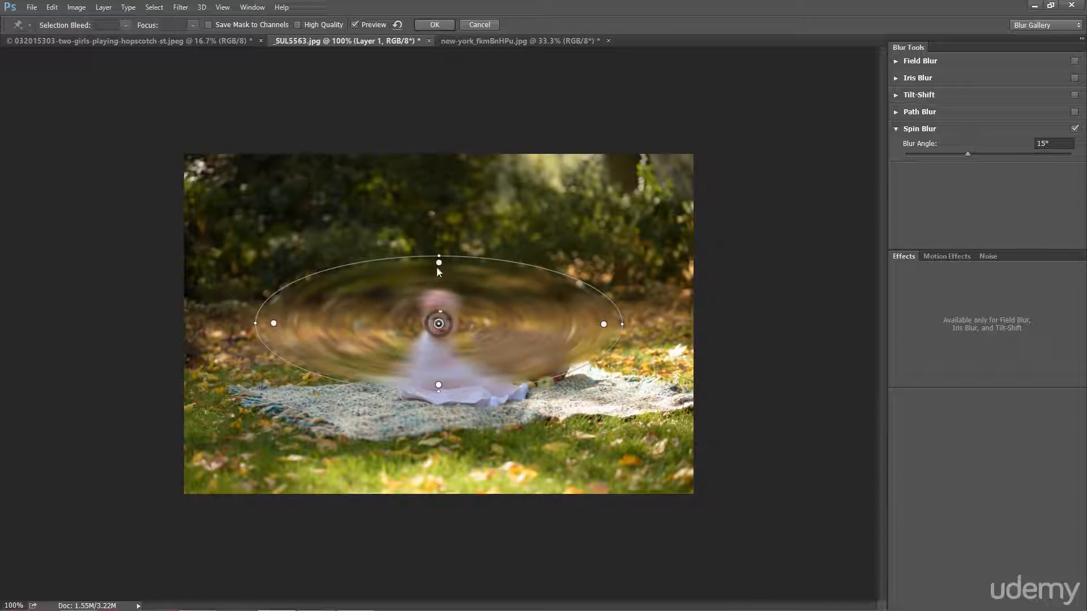
{"action": "left_click_drag", "start_coordinate": [441, 261], "coordinate": [438, 215]}
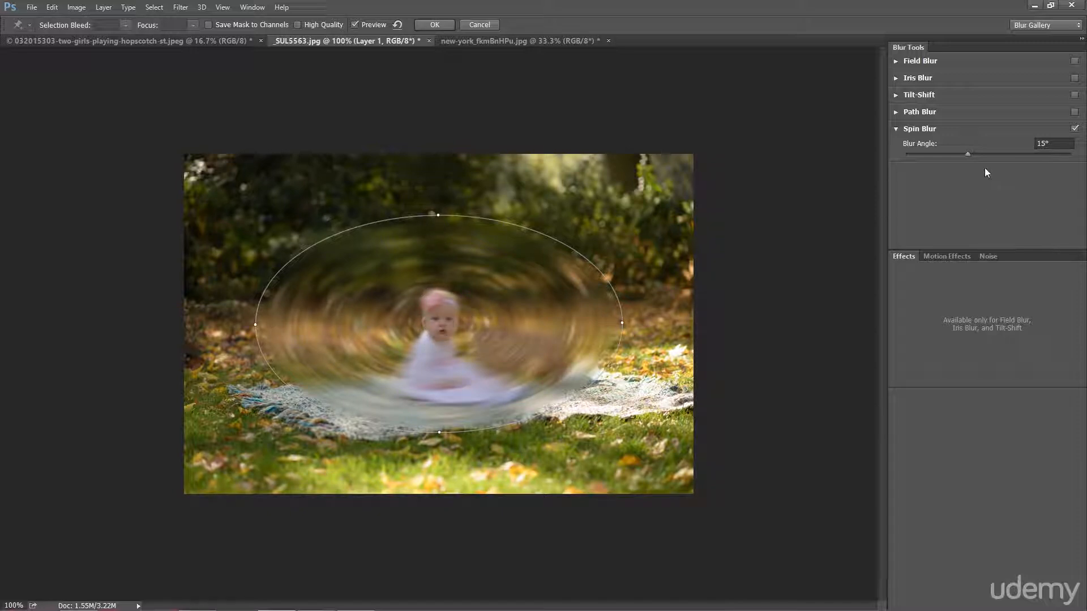
Try several Spin Blur angles, including 123°, and switch Spin Blur off
{"action": "left_click", "coordinate": [993, 152]}
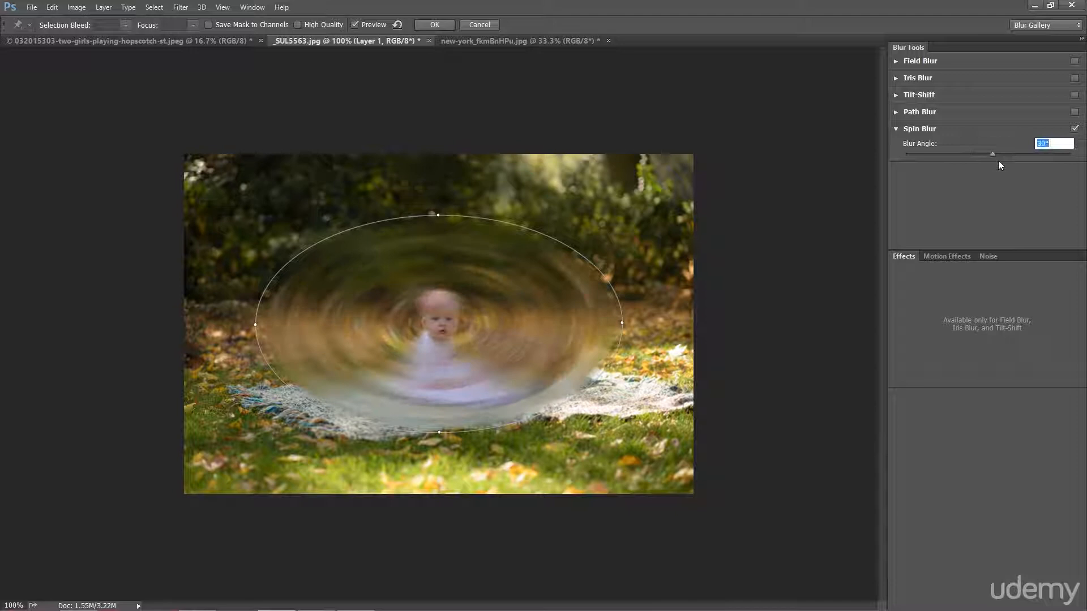
{"action": "left_click", "coordinate": [1030, 154]}
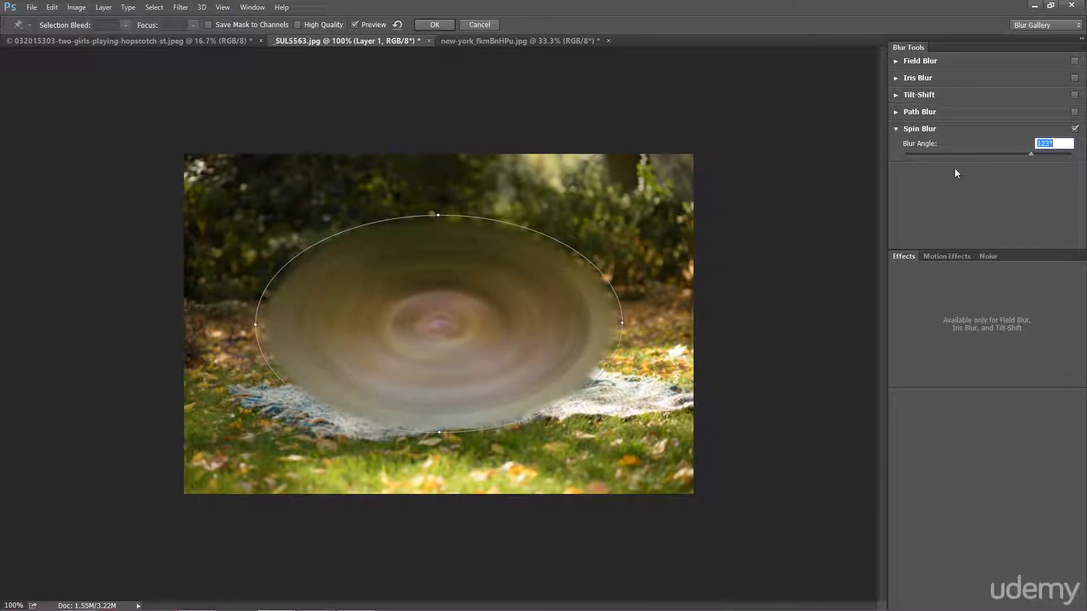
{"action": "left_click", "coordinate": [930, 155]}
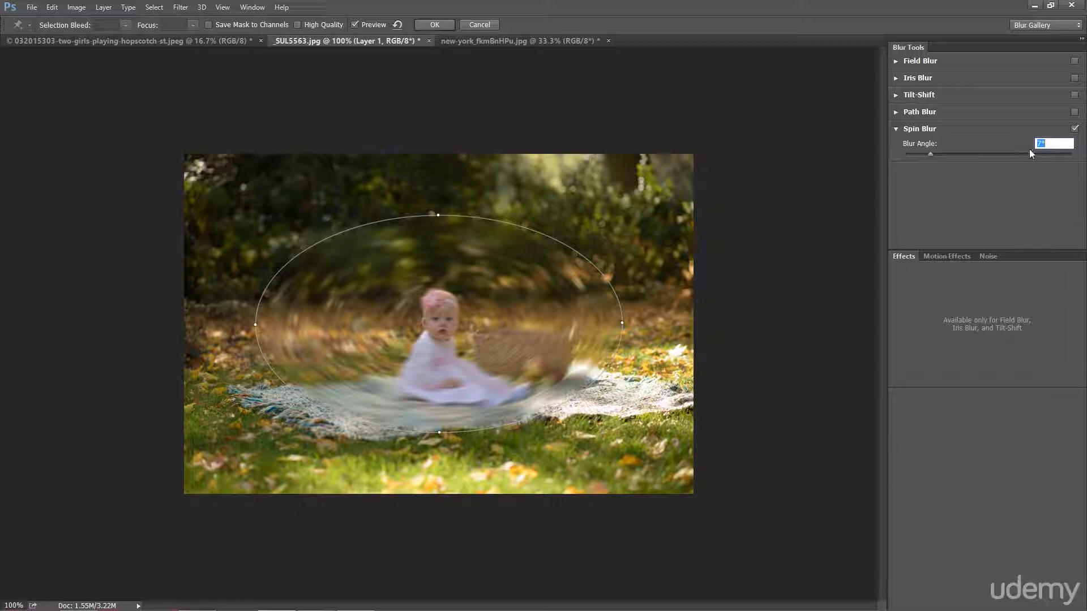
{"action": "left_click", "coordinate": [1075, 129]}
{"action": "left_click", "coordinate": [895, 129]}
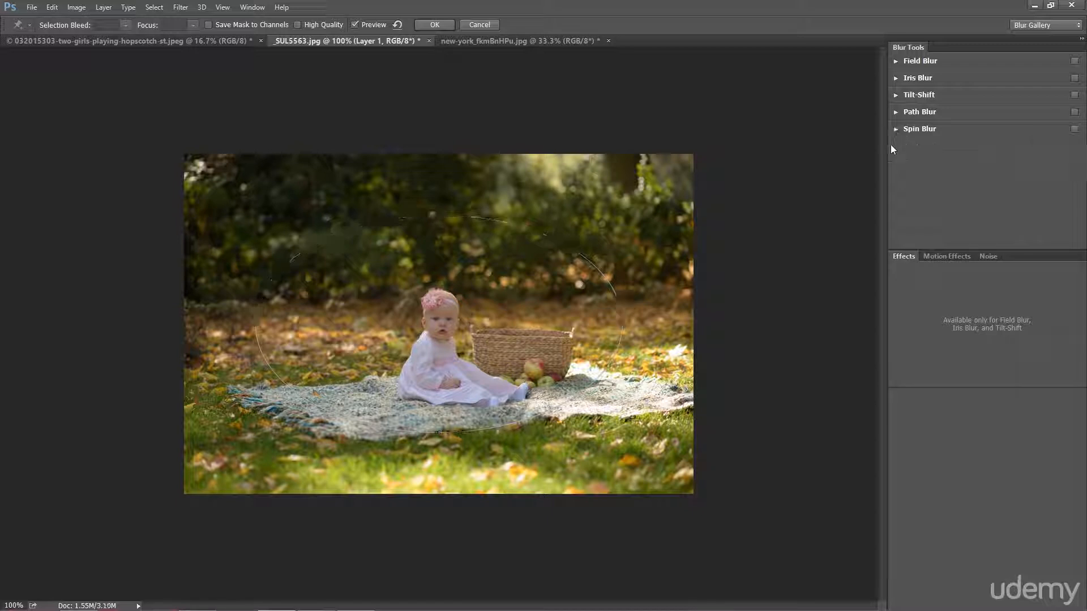
Enable Iris Blur and stretch its boundary into a wide ellipse covering most of the photo around the baby
{"action": "left_click", "coordinate": [895, 78]}
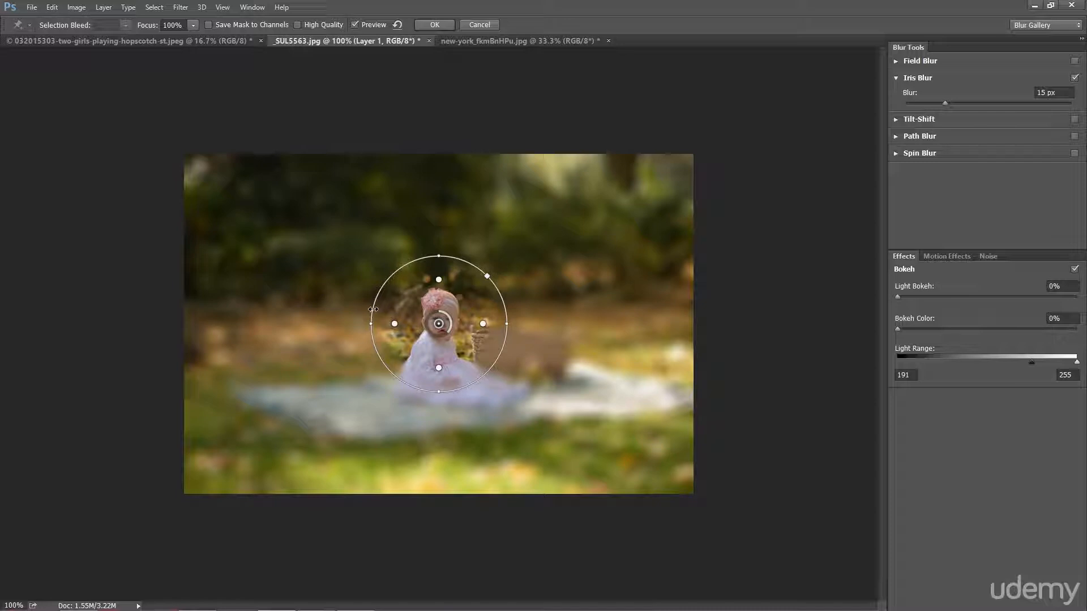
{"action": "left_click_drag", "start_coordinate": [373, 309], "coordinate": [259, 297]}
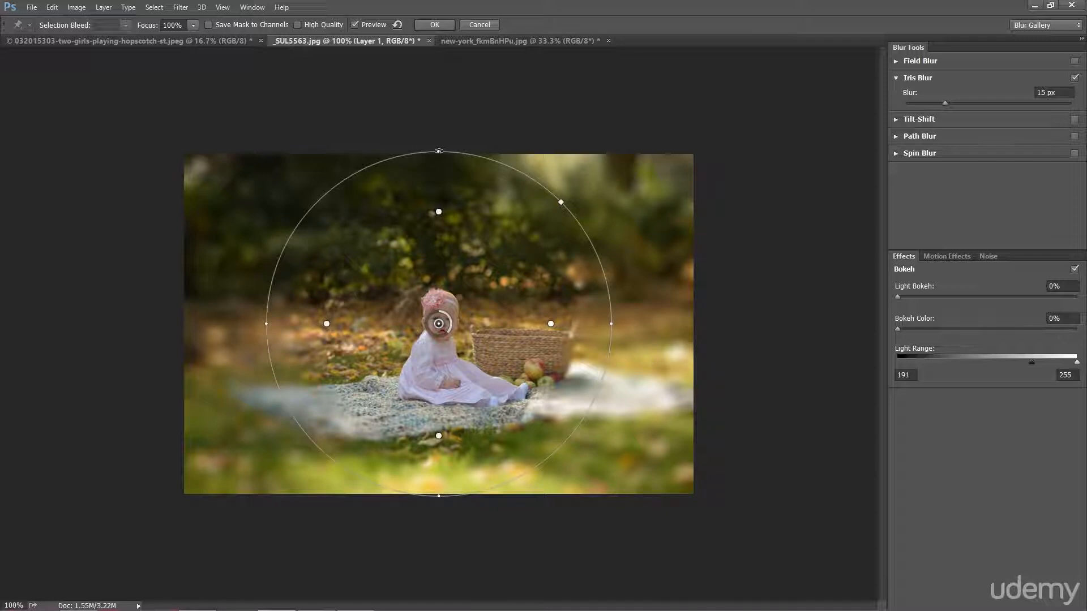
{"action": "left_click_drag", "start_coordinate": [438, 151], "coordinate": [439, 213]}
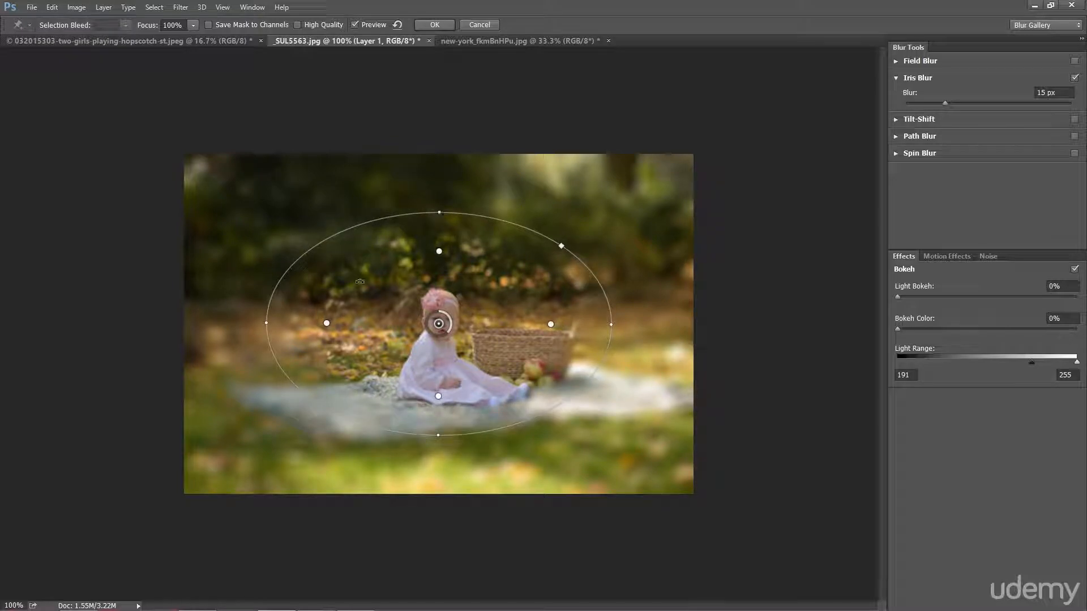
{"action": "left_click_drag", "start_coordinate": [268, 324], "coordinate": [195, 327]}
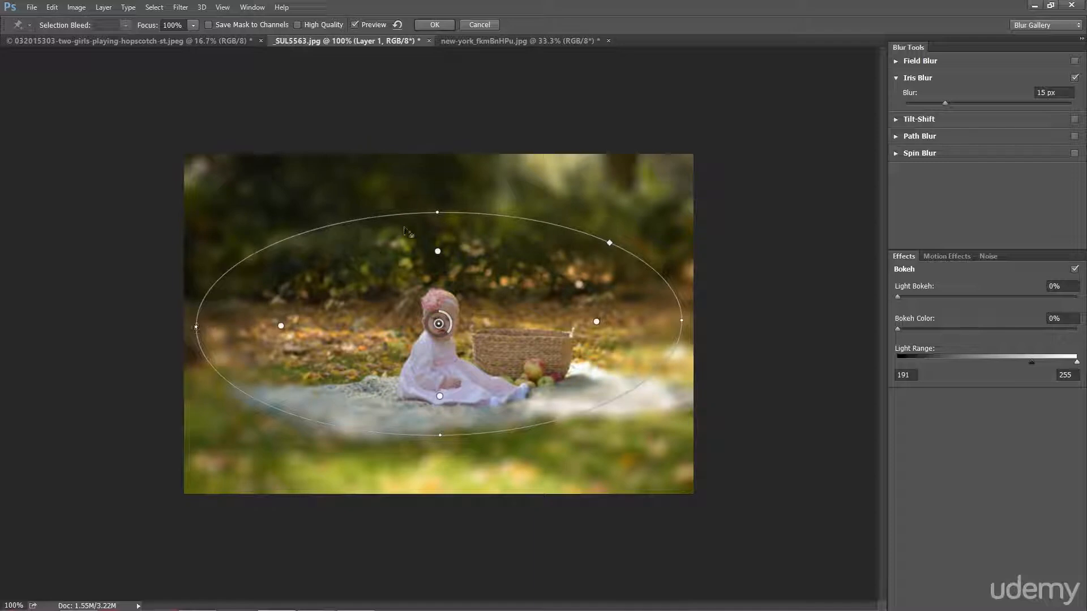
{"action": "left_click_drag", "start_coordinate": [436, 212], "coordinate": [438, 165]}
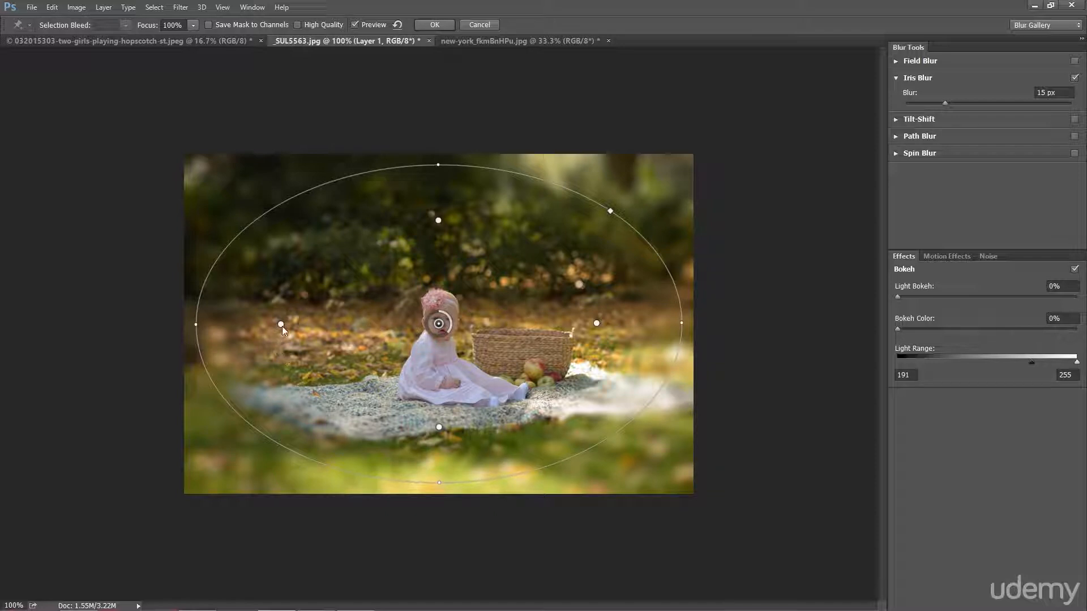
Try different feather distances for the Iris Blur, leaving the sharp zone close around the baby and the basket
{"action": "left_click_drag", "start_coordinate": [282, 324], "coordinate": [324, 338]}
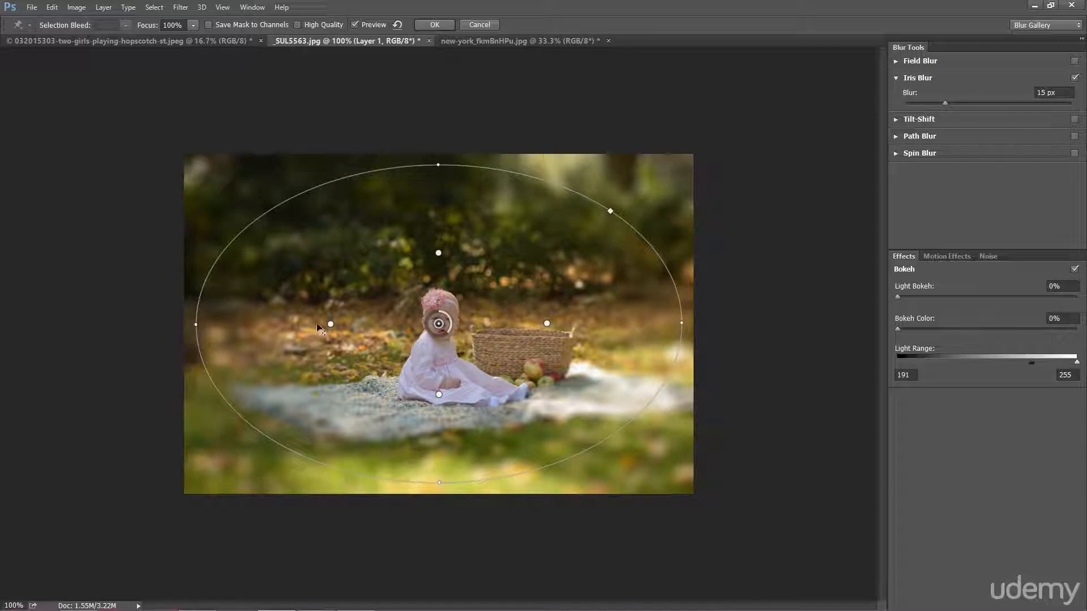
{"action": "left_click_drag", "start_coordinate": [331, 324], "coordinate": [221, 325]}
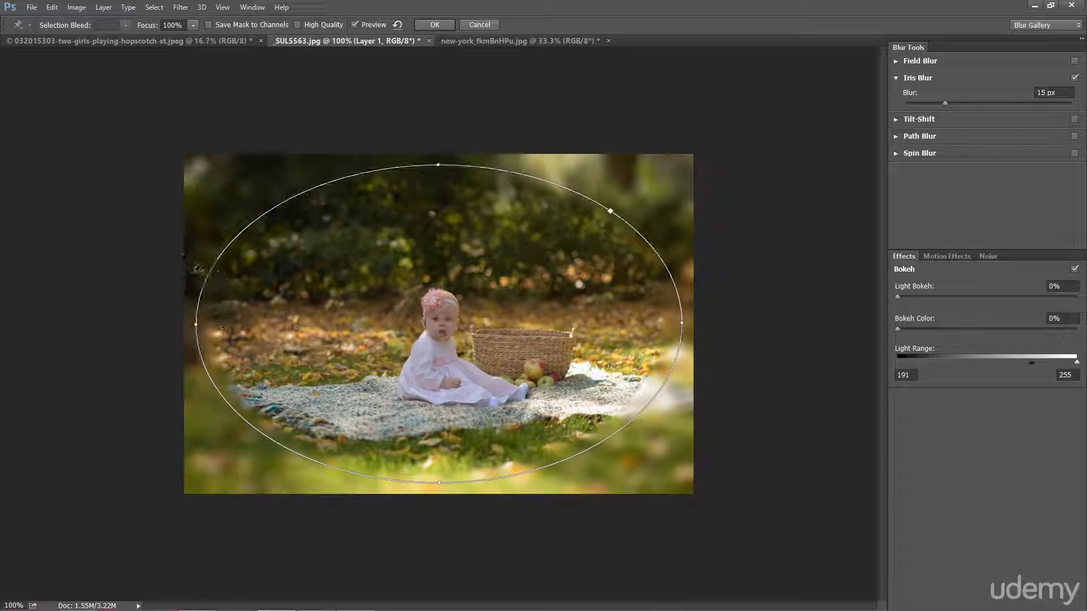
{"action": "left_click_drag", "start_coordinate": [224, 324], "coordinate": [343, 355]}
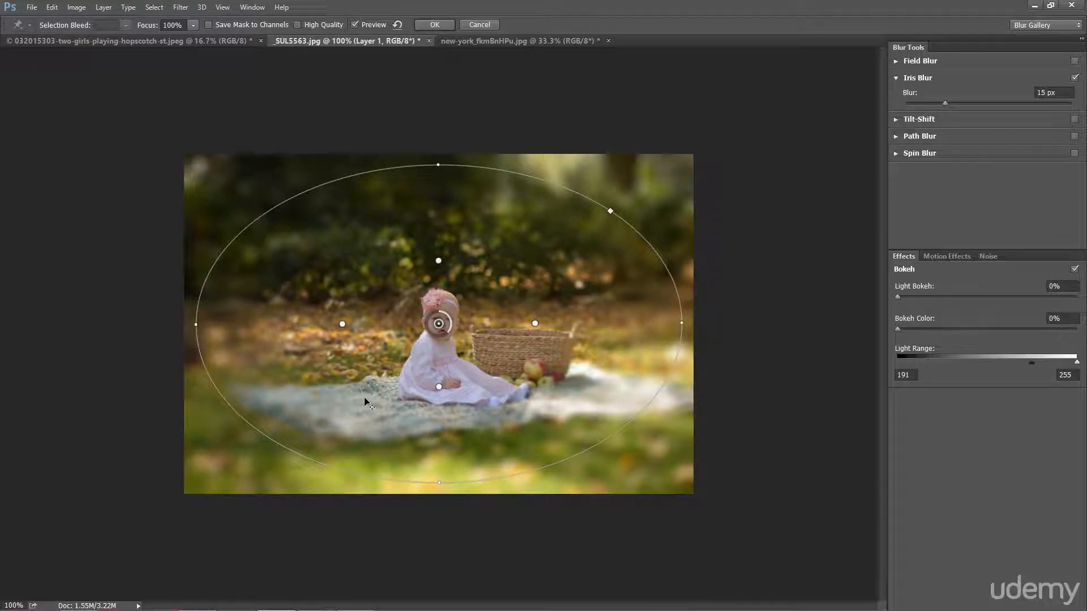
Widen and recentre the iris ellipse slightly beyond the photo's side edges, and set the Iris Blur to 21 px
{"action": "mouse_move", "coordinate": [411, 323]}
{"action": "left_mouse_down"}
{"action": "mouse_move", "coordinate": [416, 340]}
{"action": "mouse_move", "coordinate": [410, 316]}
{"action": "left_mouse_up"}
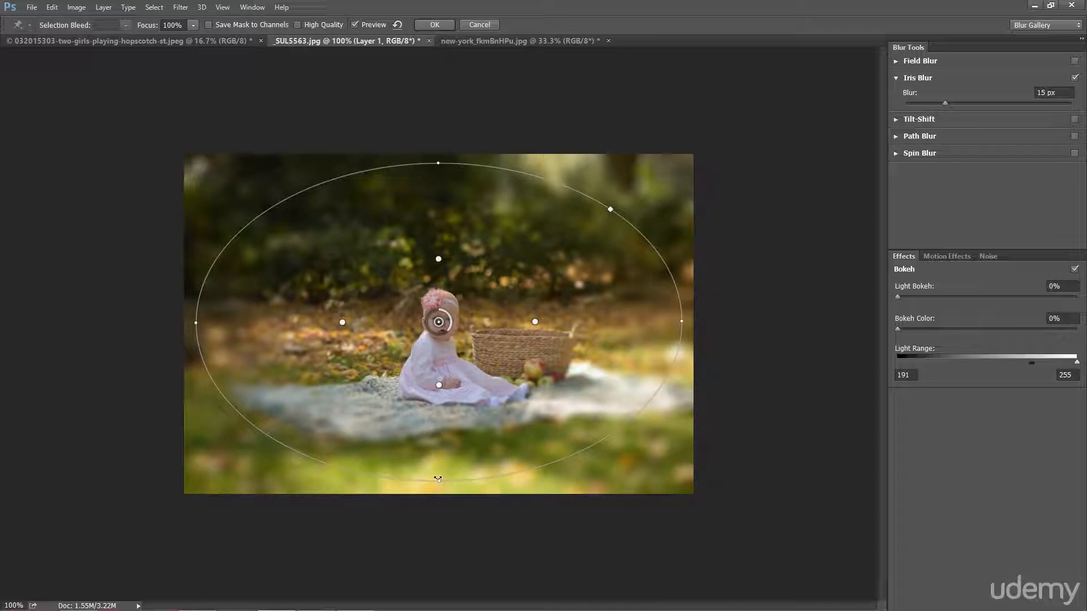
{"action": "left_click_drag", "start_coordinate": [437, 477], "coordinate": [436, 482]}
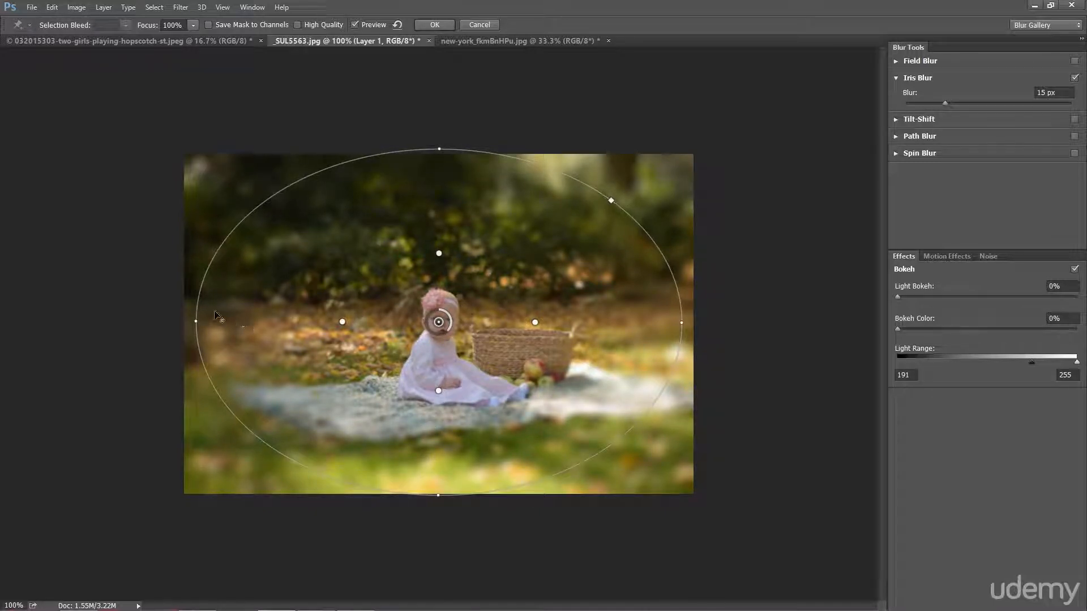
{"action": "left_click_drag", "start_coordinate": [196, 321], "coordinate": [171, 320]}
{"action": "left_click_drag", "start_coordinate": [440, 255], "coordinate": [442, 265]}
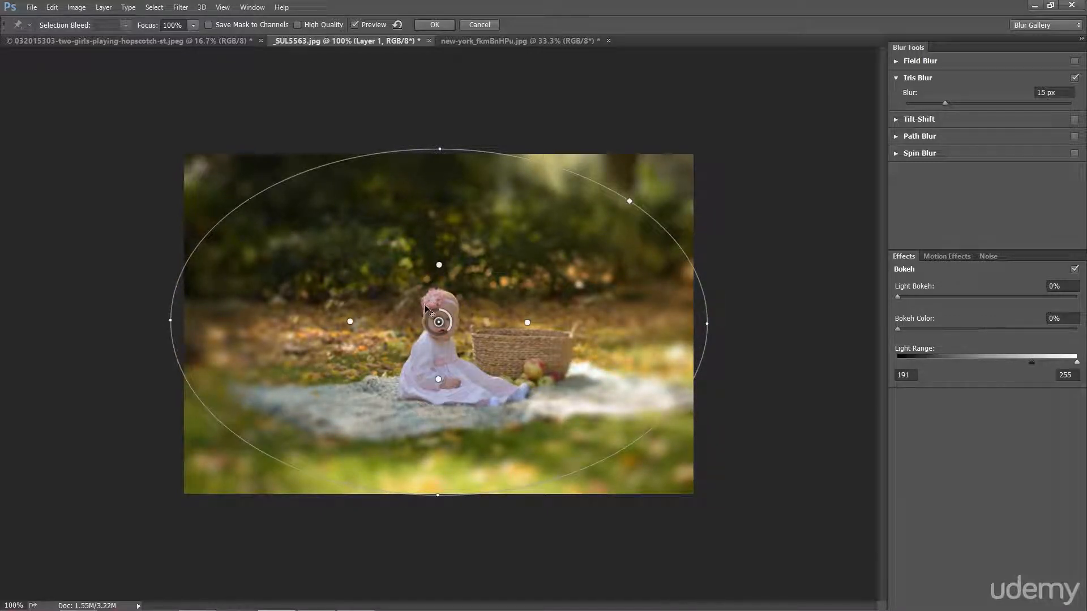
{"action": "left_click_drag", "start_coordinate": [427, 311], "coordinate": [425, 313]}
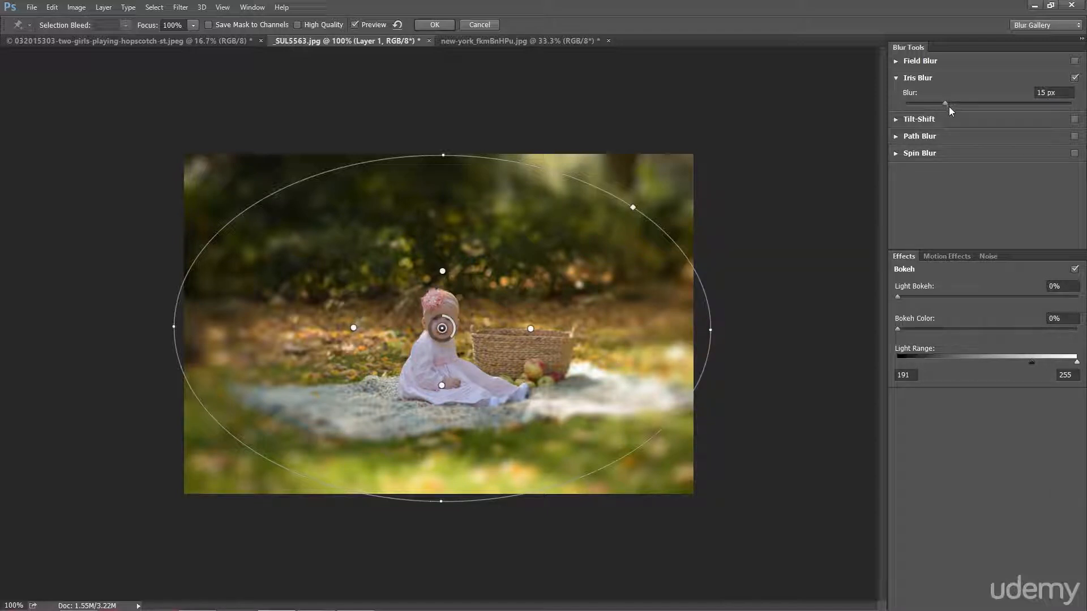
{"action": "left_click_drag", "start_coordinate": [948, 105], "coordinate": [954, 102]}
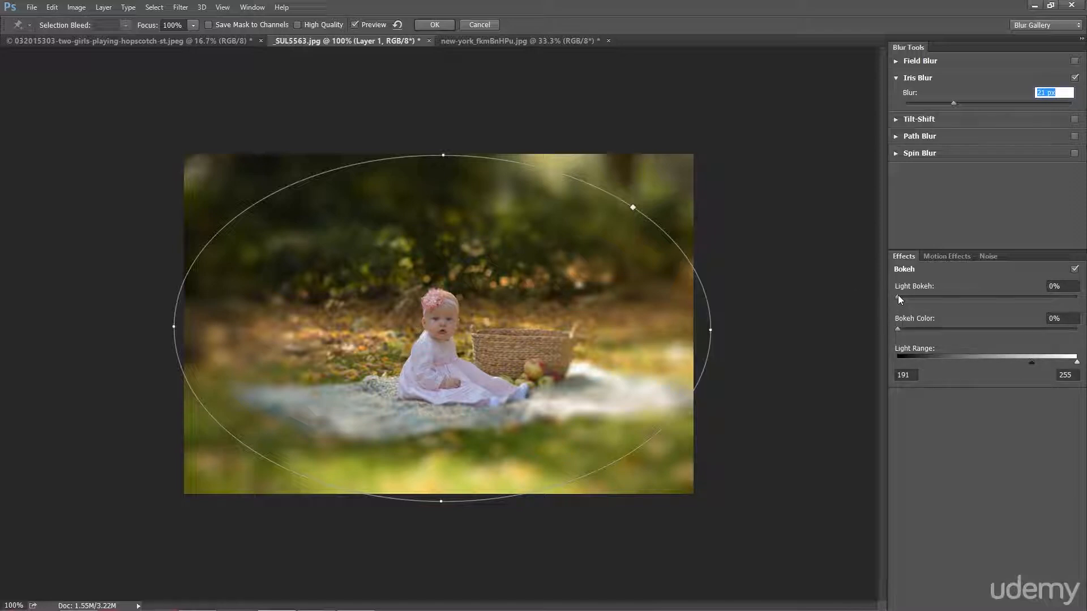
Try bokeh on the Iris Blur with Light Bokeh at 41% and Bokeh Color at 91%, and return both to their minimum
{"action": "left_click_drag", "start_coordinate": [898, 296], "coordinate": [971, 298]}
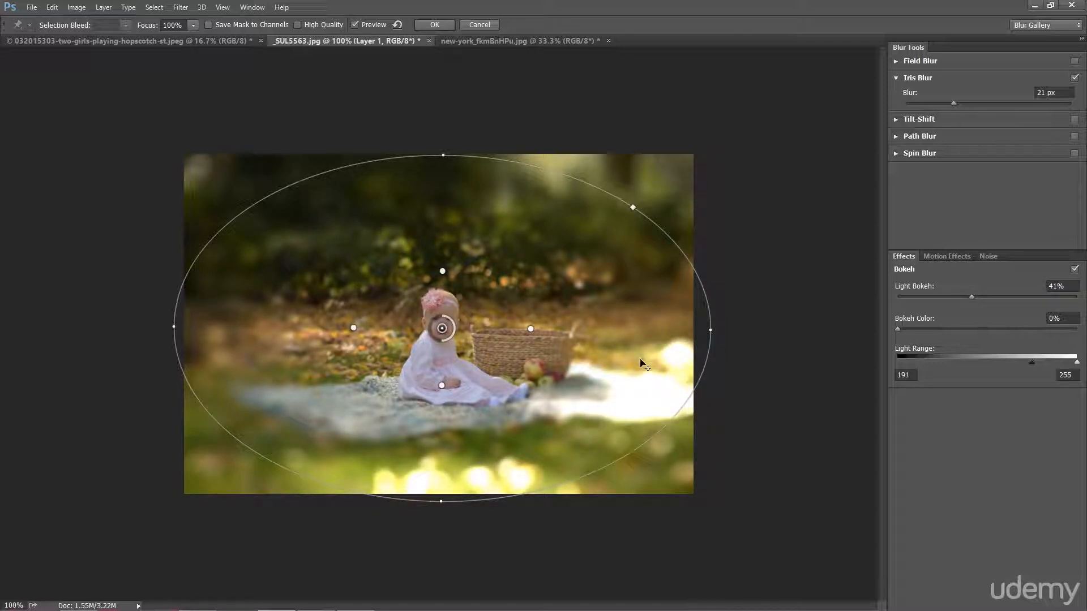
{"action": "left_click_drag", "start_coordinate": [970, 297], "coordinate": [887, 305]}
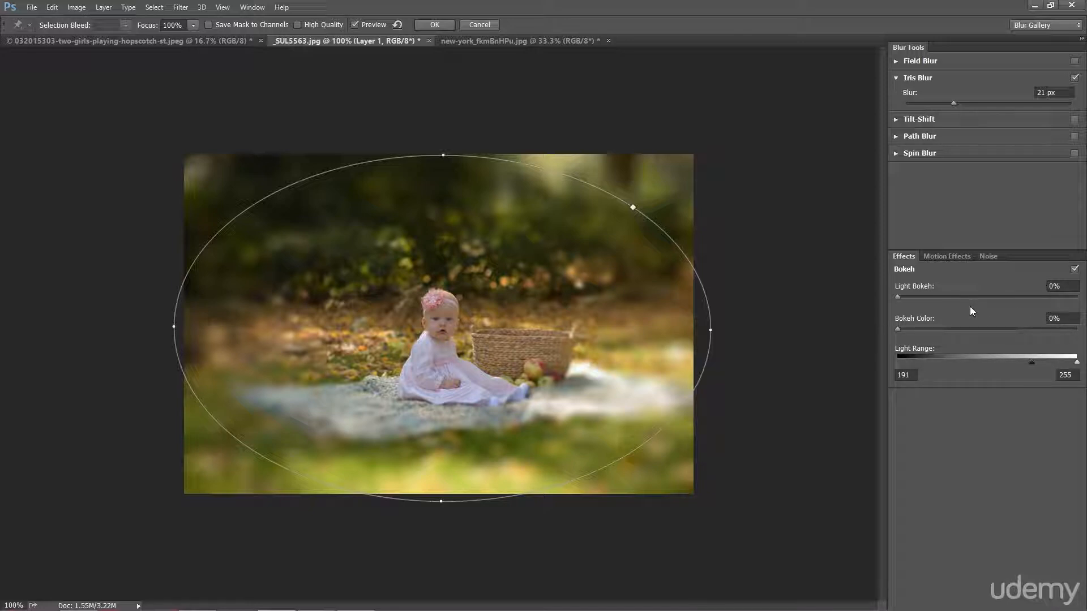
{"action": "left_click_drag", "start_coordinate": [969, 331], "coordinate": [1002, 329]}
{"action": "left_click_drag", "start_coordinate": [1039, 330], "coordinate": [837, 329]}
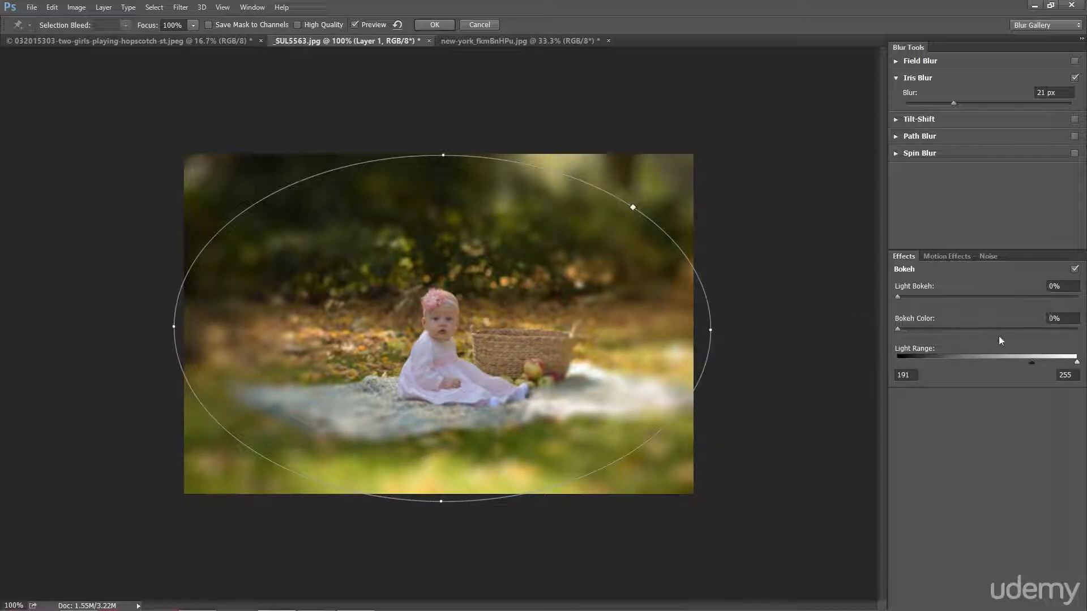
{"action": "left_click", "coordinate": [1044, 329]}
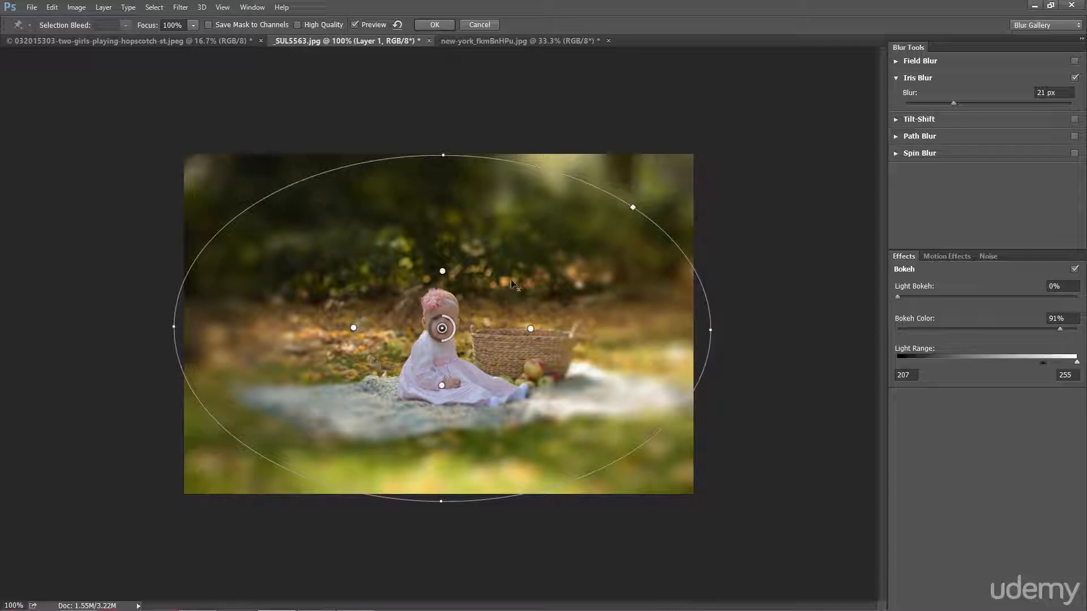
{"action": "left_click", "coordinate": [900, 329]}
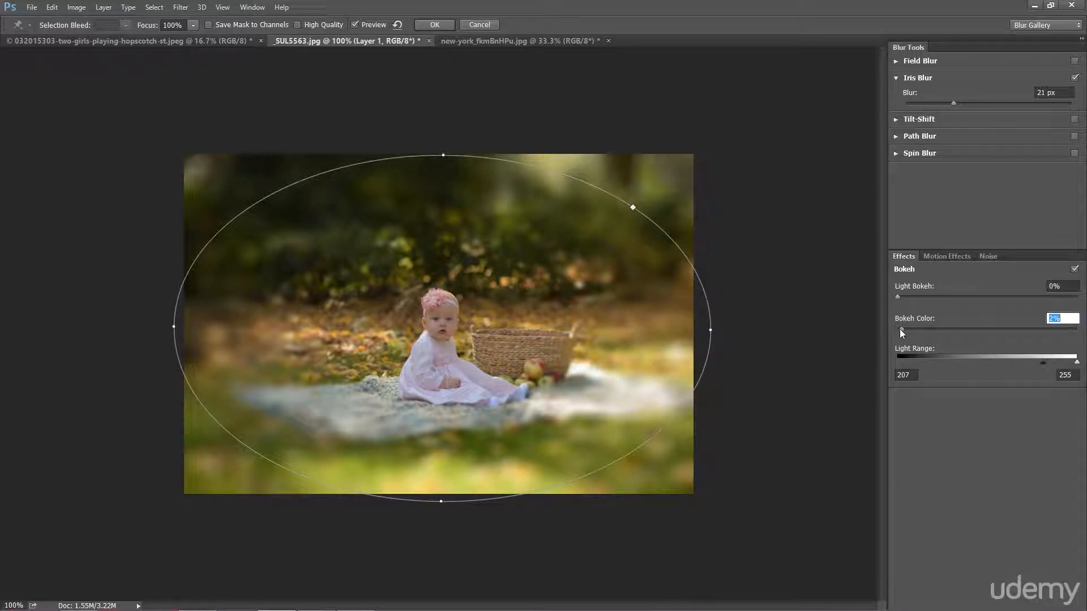
{"action": "left_click_drag", "start_coordinate": [902, 330], "coordinate": [1063, 332]}
{"action": "left_click_drag", "start_coordinate": [905, 329], "coordinate": [882, 332]}
Apply the Iris Blur and hide and reshow Layer 1 to compare it with the original photo
{"action": "left_click", "coordinate": [419, 22]}
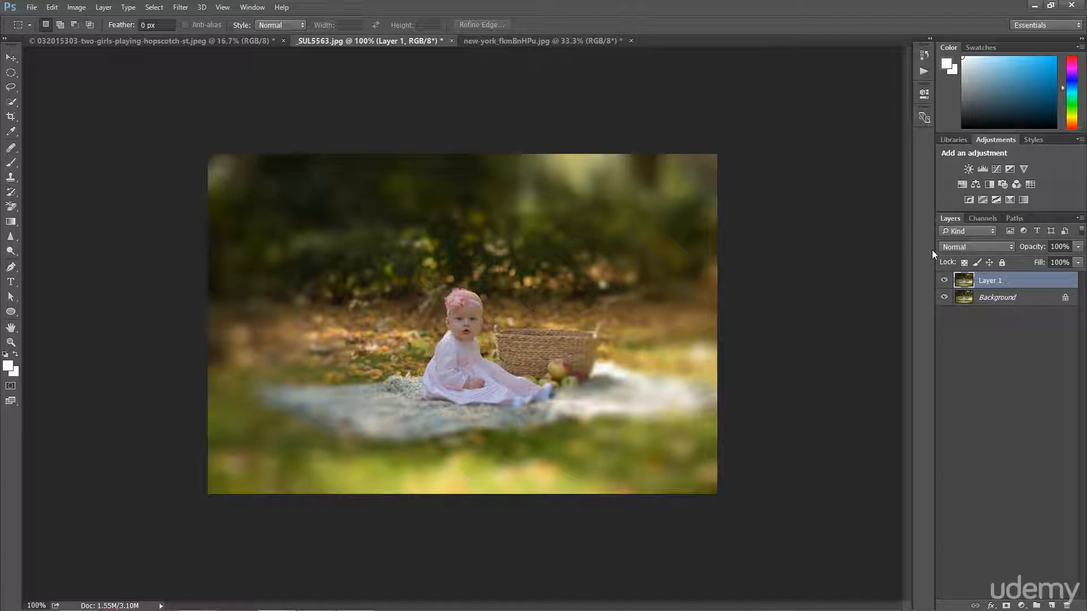
{"action": "left_click", "coordinate": [944, 280]}
{"action": "left_click", "coordinate": [944, 280]}
Switch to new-york_fkmBnHPu.jpg, duplicate its Background layer and start a Tilt-Shift blur on the copy
{"action": "left_click", "coordinate": [535, 41]}
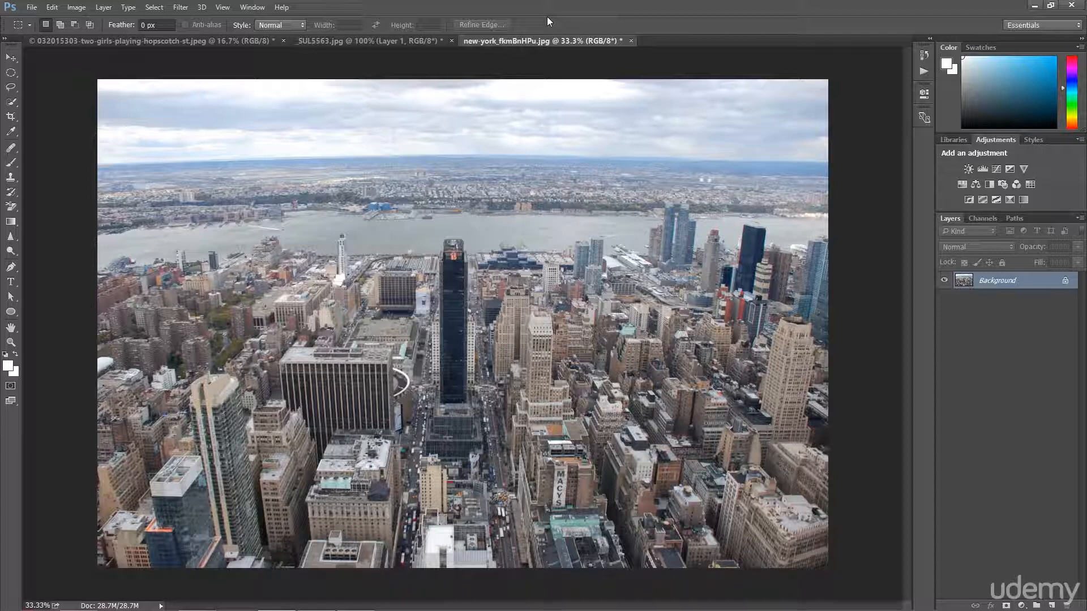
{"action": "key", "text": "ctrl+j"}
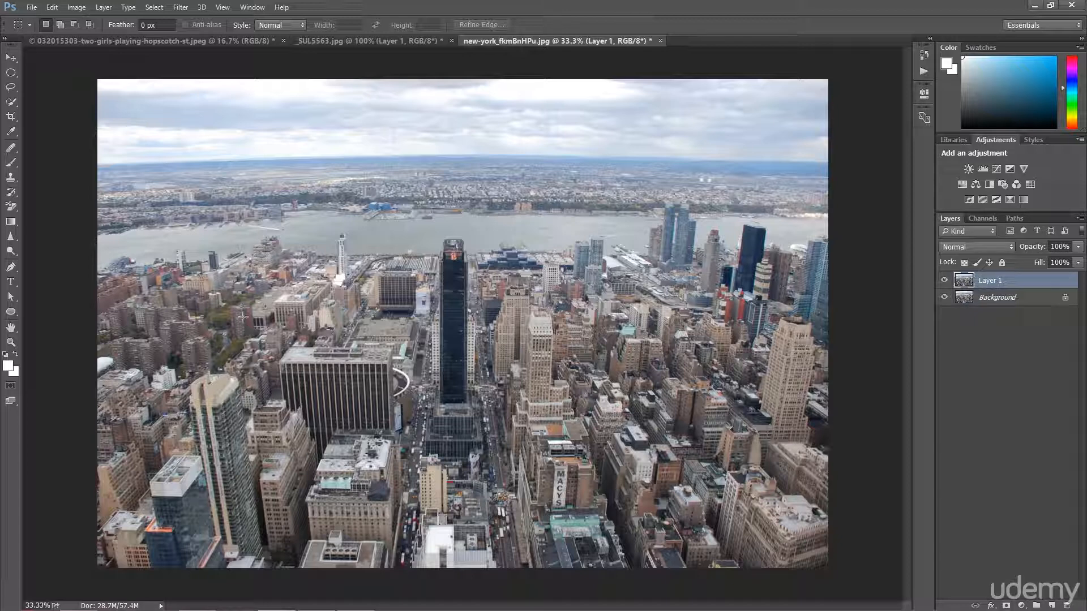
{"action": "left_click", "coordinate": [181, 7]}
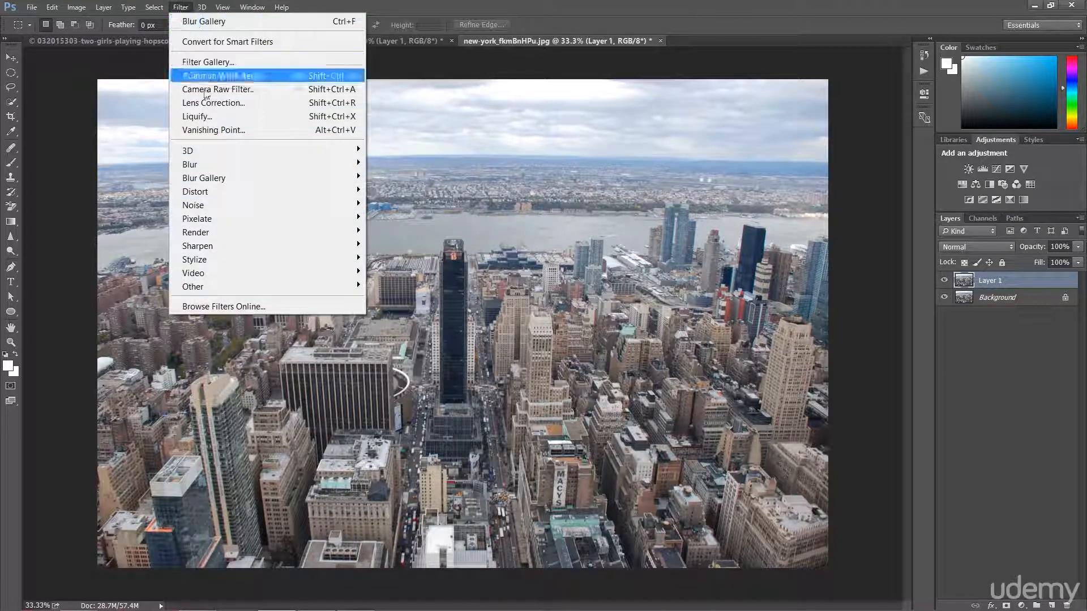
{"action": "mouse_move", "coordinate": [255, 177]}
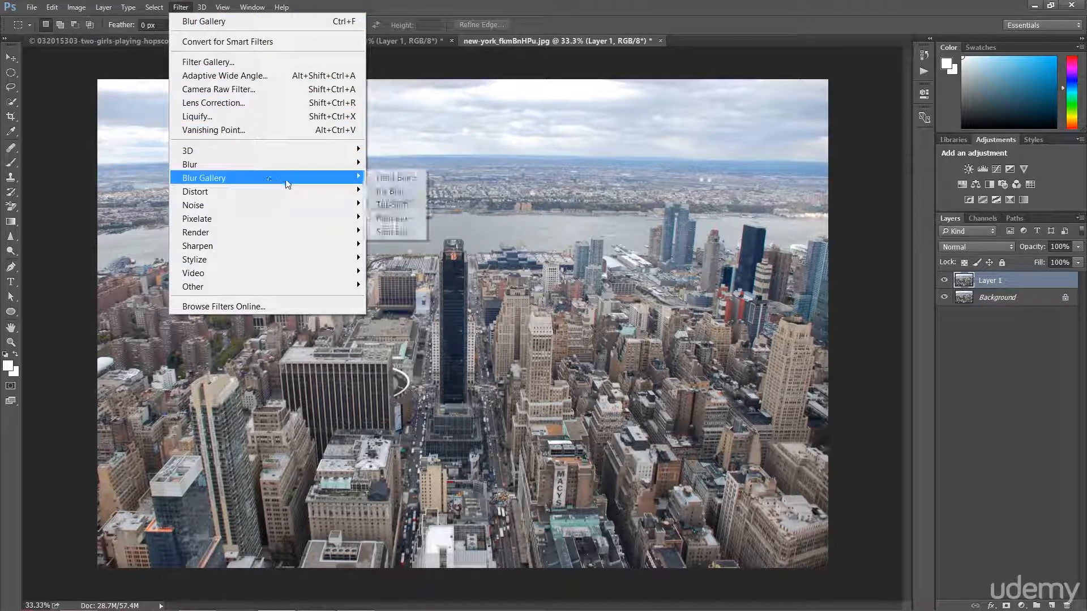
{"action": "left_click", "coordinate": [395, 205]}
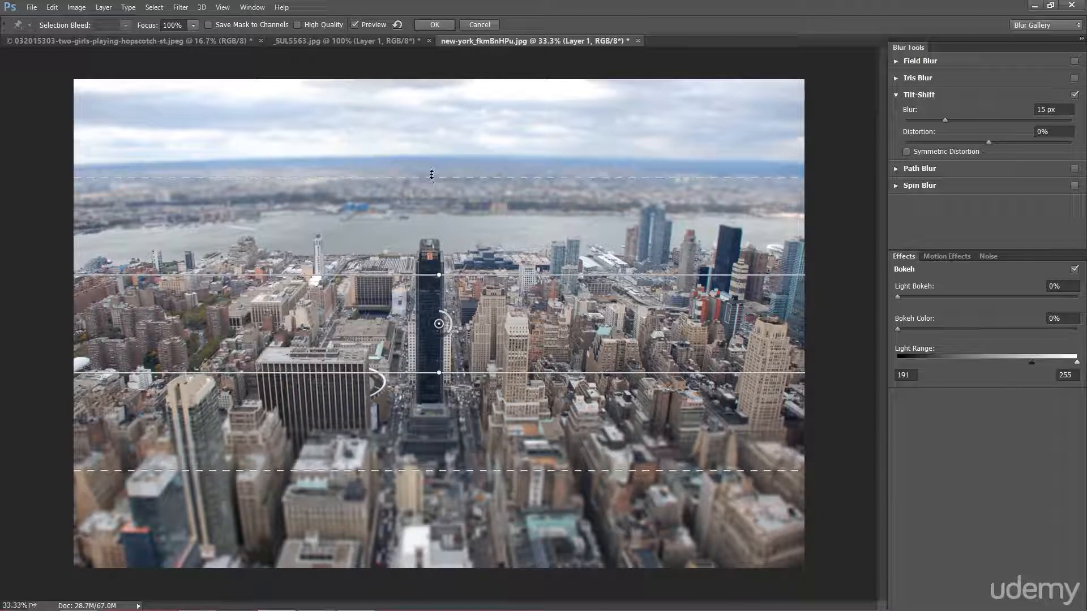
Narrow the Tilt-Shift sharp band to the dark tower's upper part and pull both outer feather lines slightly closer to it
{"action": "left_click_drag", "start_coordinate": [431, 178], "coordinate": [430, 199]}
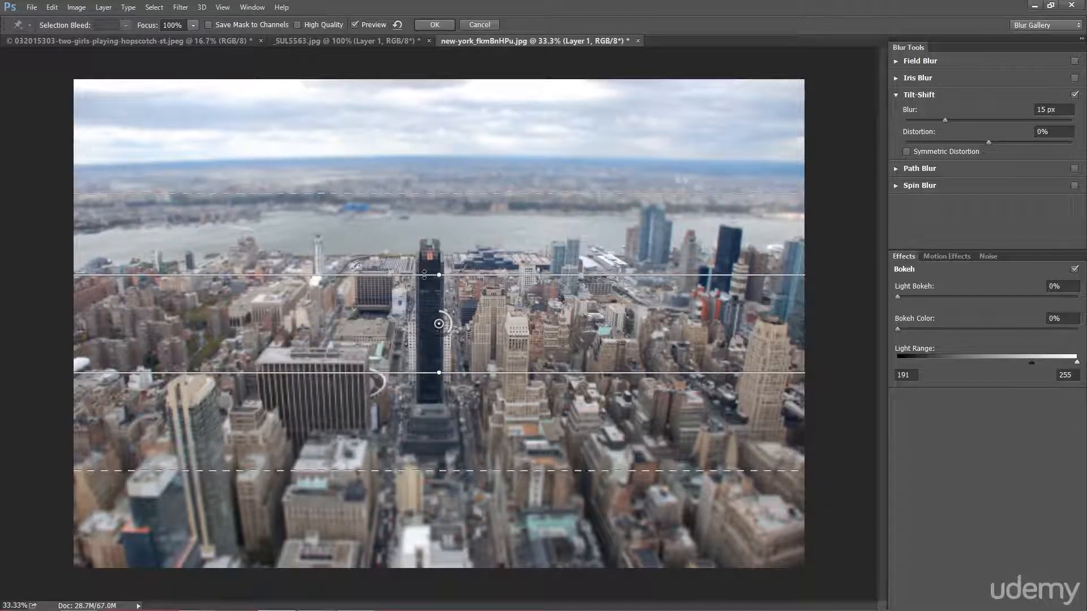
{"action": "left_click_drag", "start_coordinate": [424, 274], "coordinate": [423, 262]}
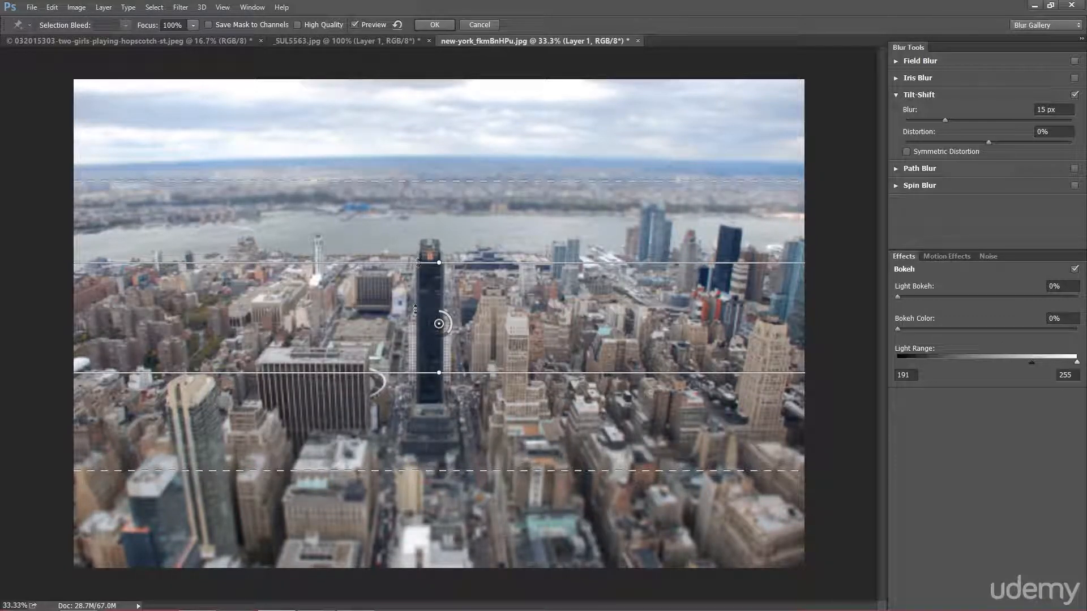
{"action": "left_click_drag", "start_coordinate": [404, 373], "coordinate": [396, 347]}
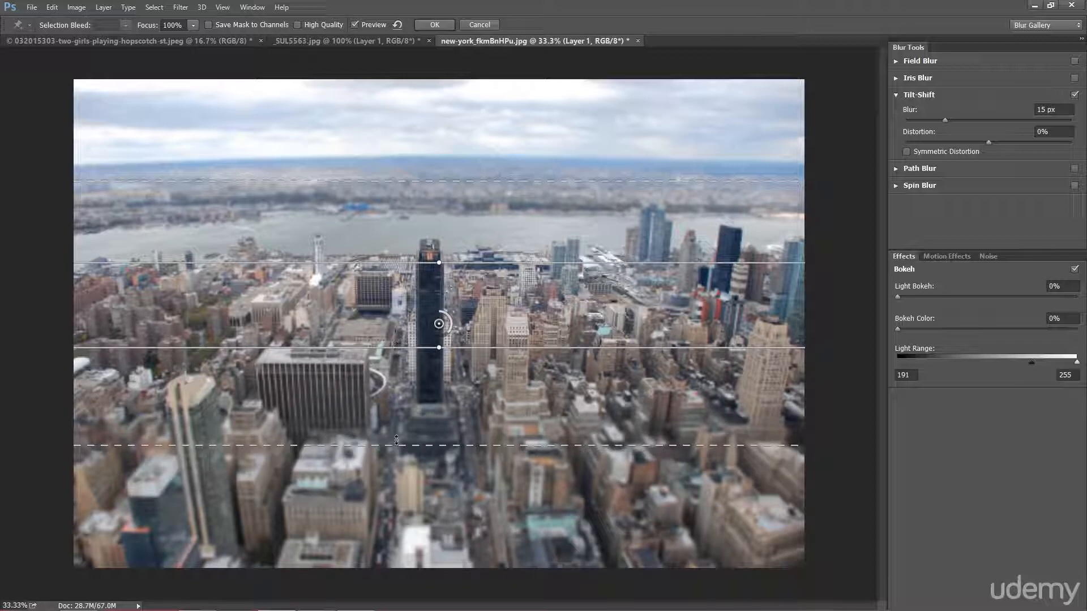
{"action": "left_click_drag", "start_coordinate": [396, 443], "coordinate": [396, 471]}
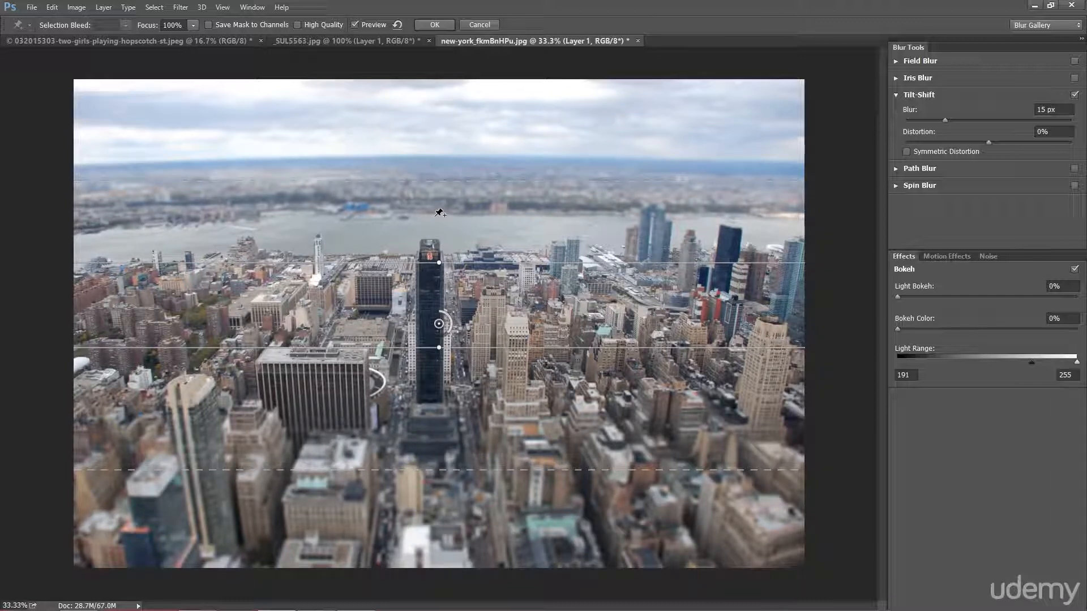
{"action": "left_click_drag", "start_coordinate": [409, 347], "coordinate": [409, 336]}
{"action": "left_click_drag", "start_coordinate": [433, 180], "coordinate": [433, 195]}
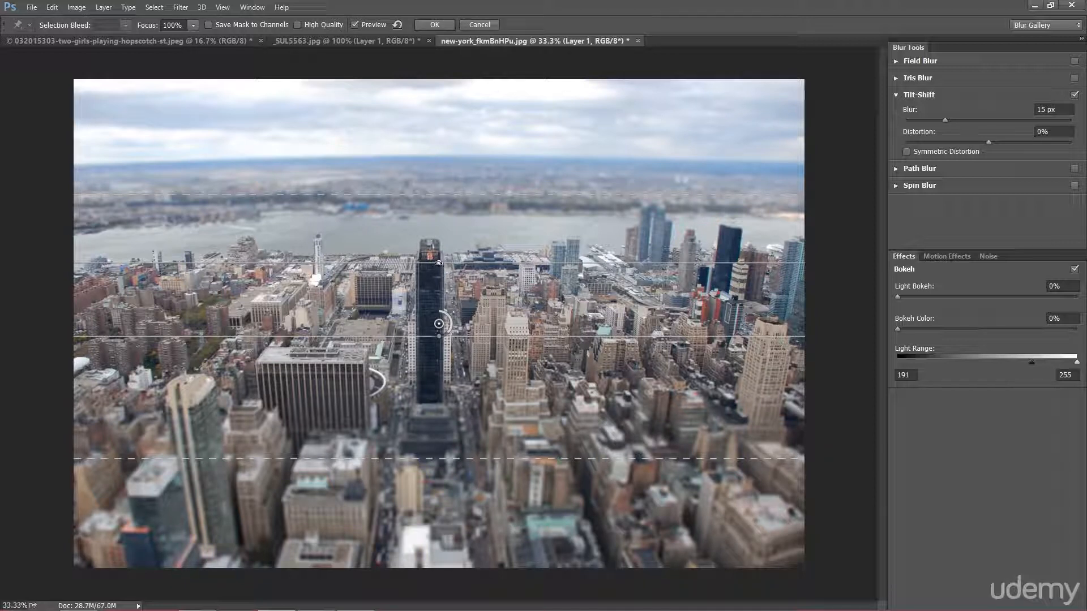
{"action": "mouse_move", "coordinate": [438, 262]}
{"action": "left_mouse_down"}
{"action": "mouse_move", "coordinate": [457, 265]}
{"action": "mouse_move", "coordinate": [463, 289]}
{"action": "mouse_move", "coordinate": [446, 322]}
{"action": "mouse_move", "coordinate": [433, 295]}
{"action": "mouse_move", "coordinate": [439, 278]}
{"action": "left_mouse_up"}
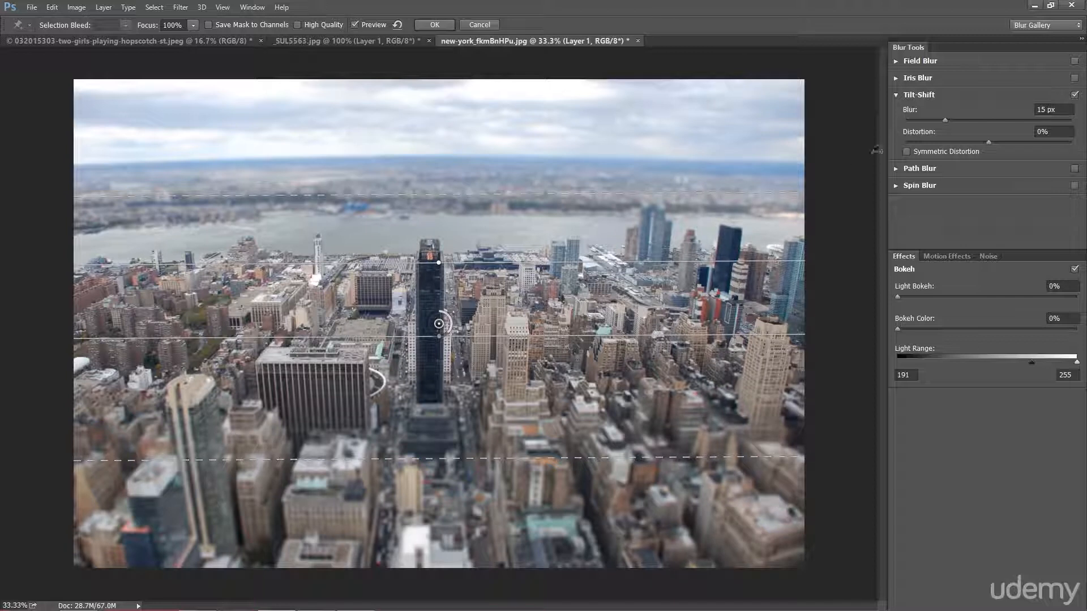
Apply the Tilt-Shift with a 22 px blur and hide and reshow Layer 1 to compare it with the original city photo
{"action": "left_click_drag", "start_coordinate": [946, 120], "coordinate": [954, 120]}
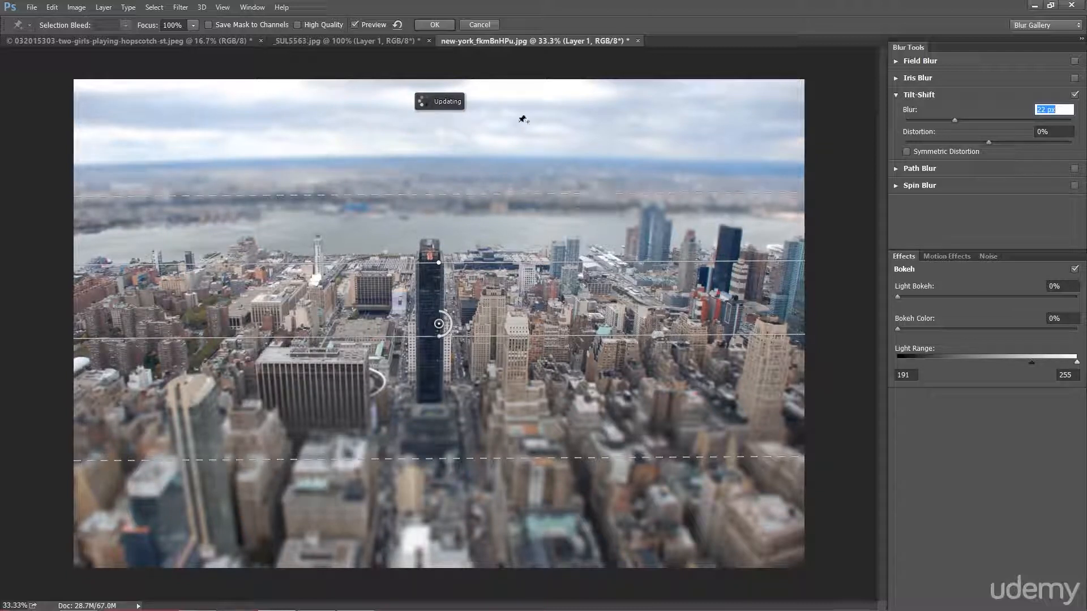
{"action": "left_click", "coordinate": [440, 25]}
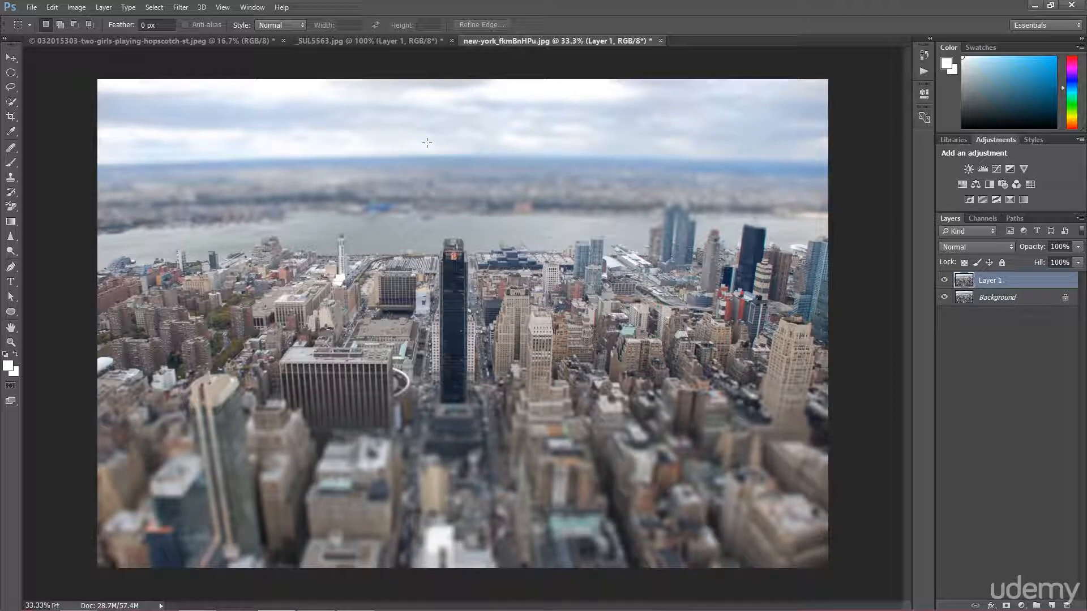
{"action": "left_click", "coordinate": [944, 280]}
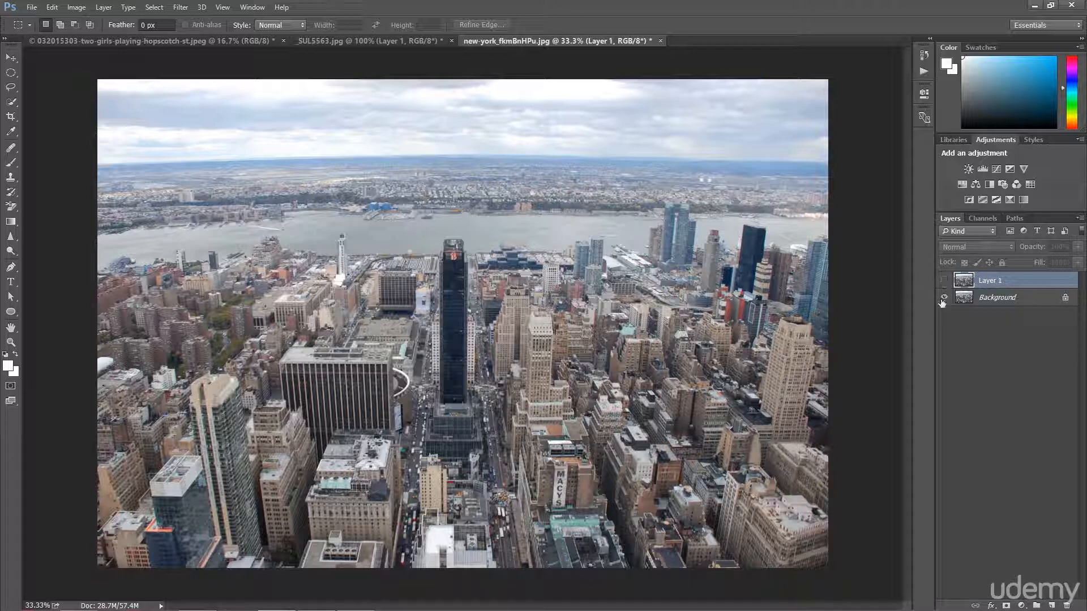
{"action": "left_click", "coordinate": [944, 280]}
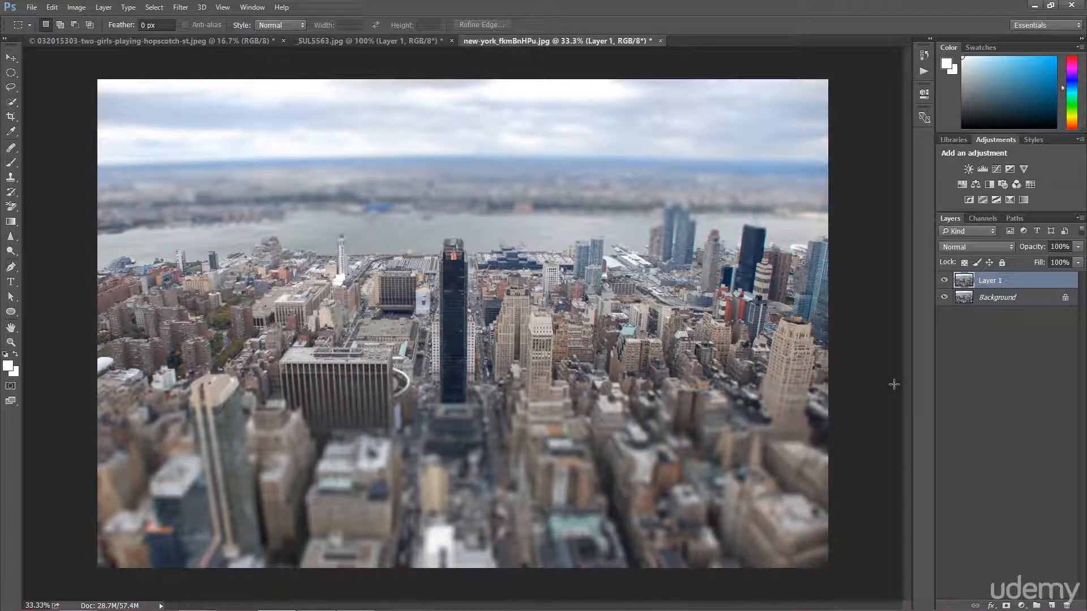